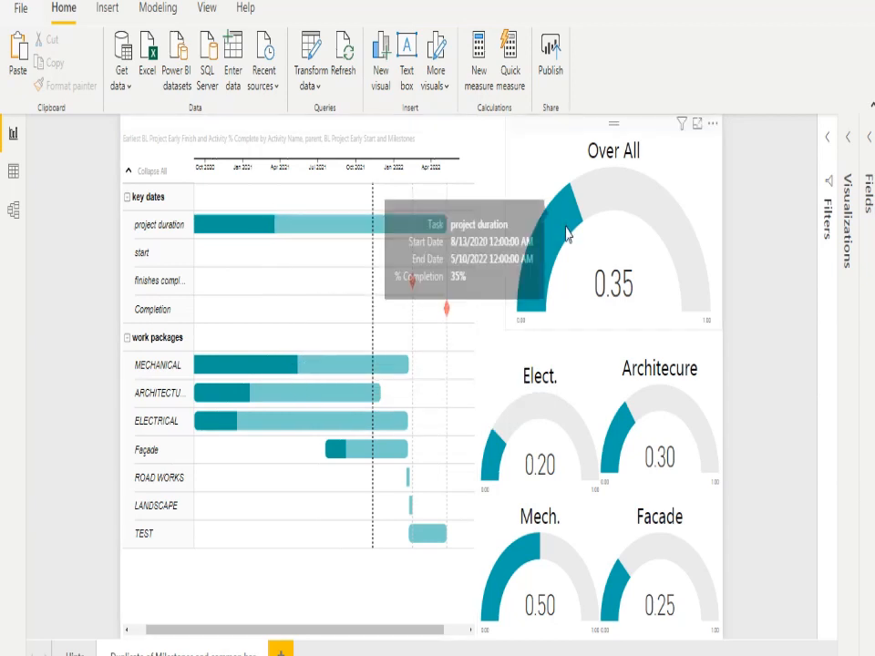
Examine how the progress gauges respond when cross-filtered by the project duration and MECHANICAL bars of the Gantt chart.
left_click(591, 259)
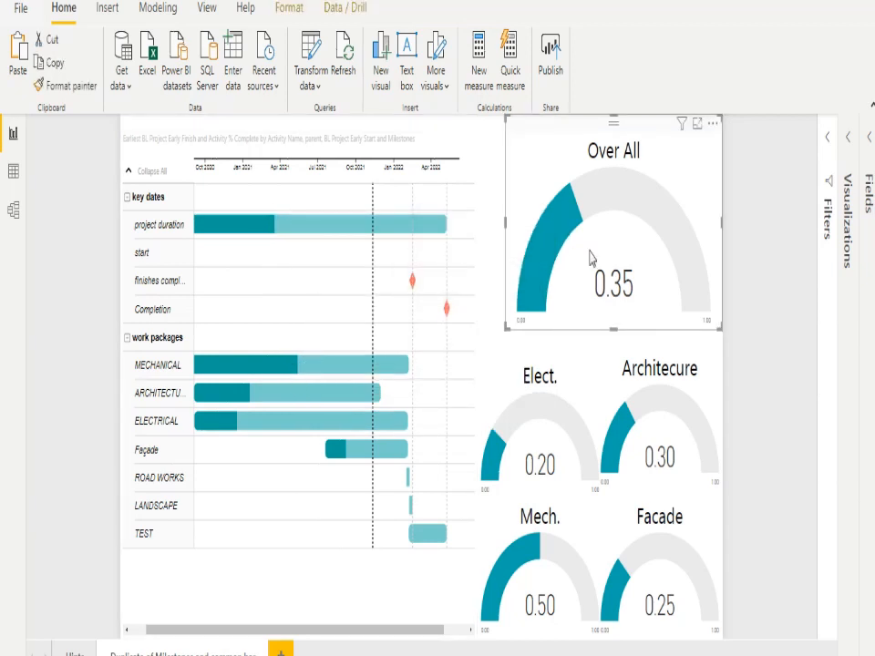
left_click(265, 226)
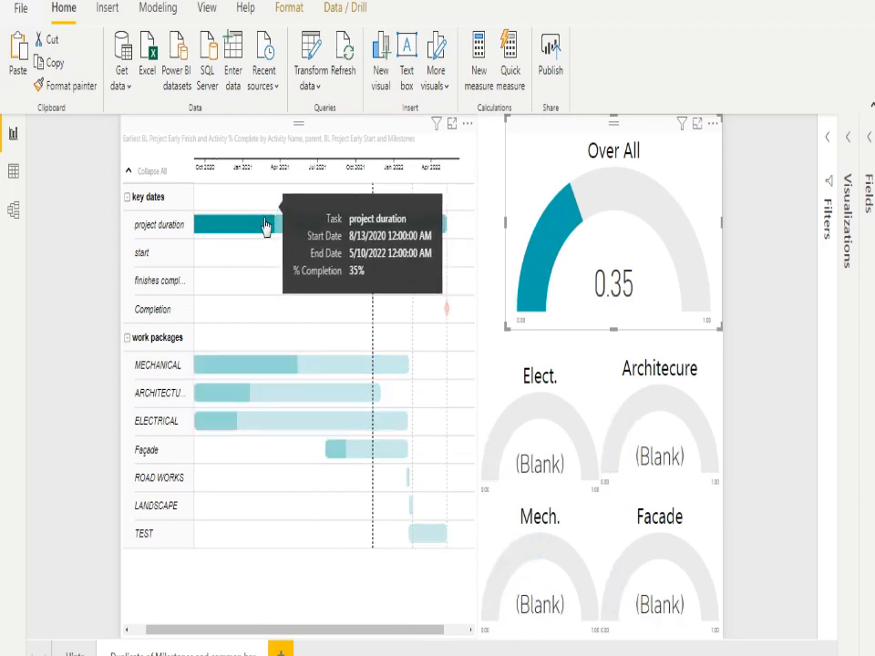
left_click(264, 225)
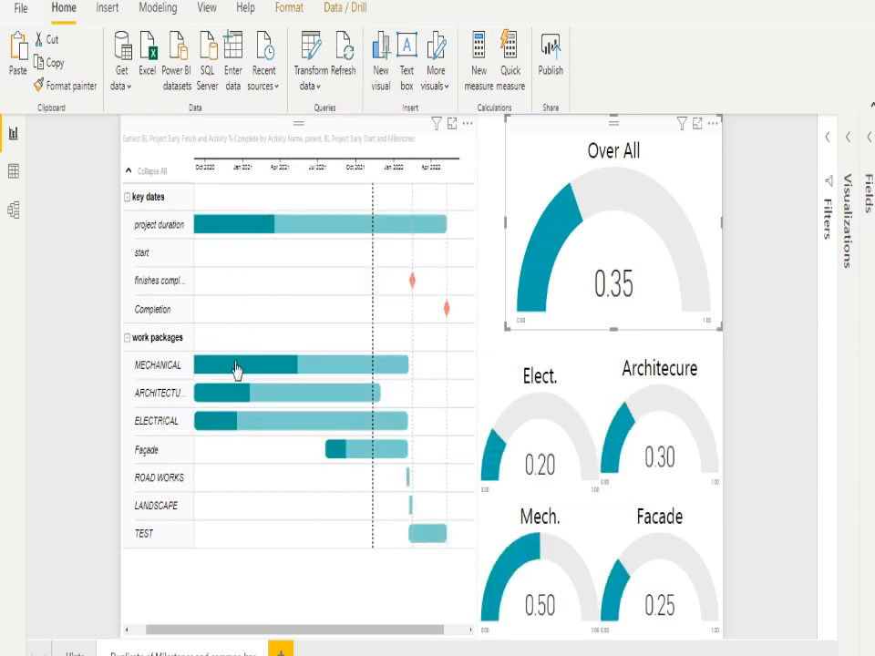
left_click(235, 367)
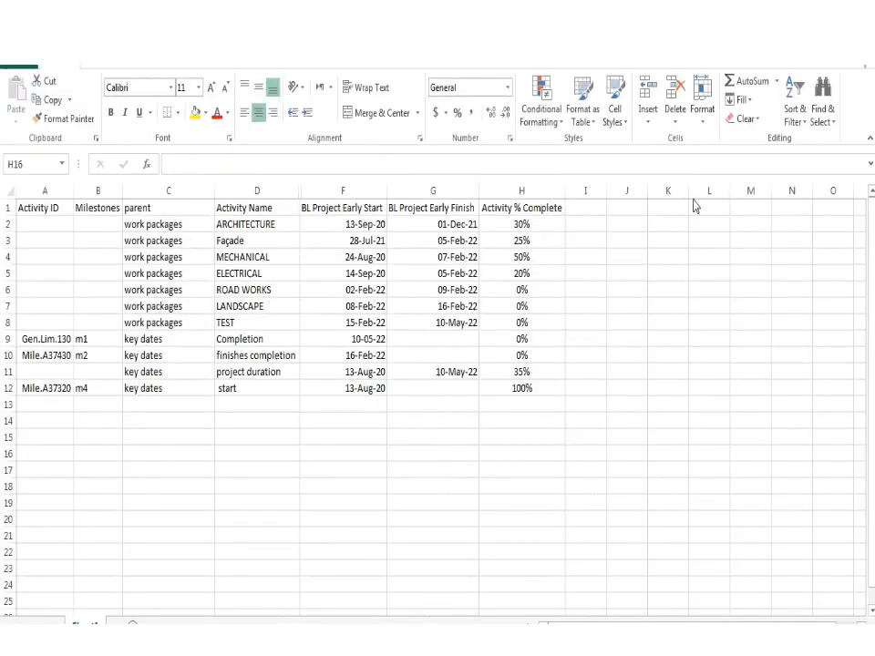
Switch to Excel and examine the schedule table, including its Activity Name, BL Project Early Start, BL Project Early Finish and Activity % Complete columns.
left_click_drag(532, 210, 55, 387)
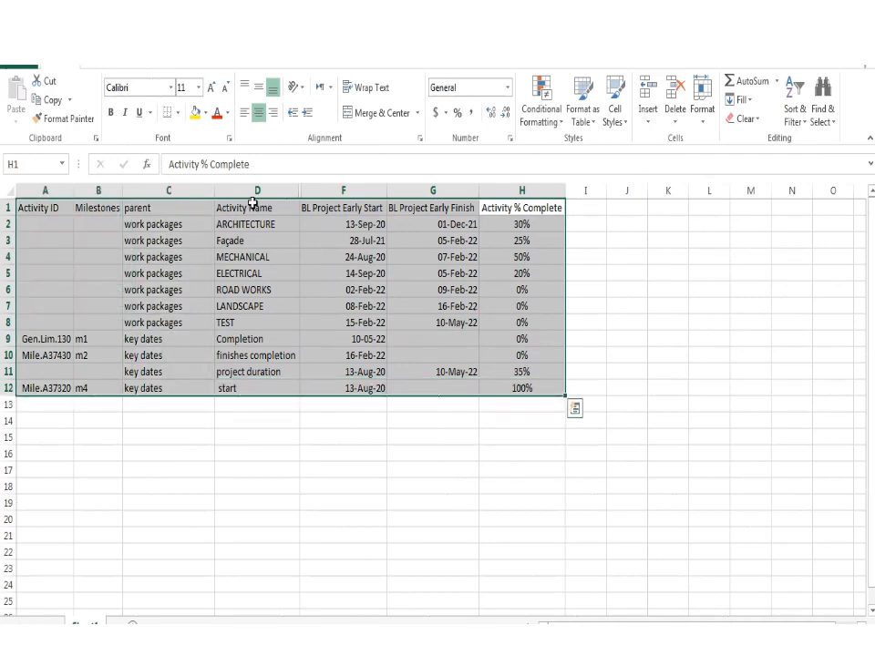
left_click(253, 203)
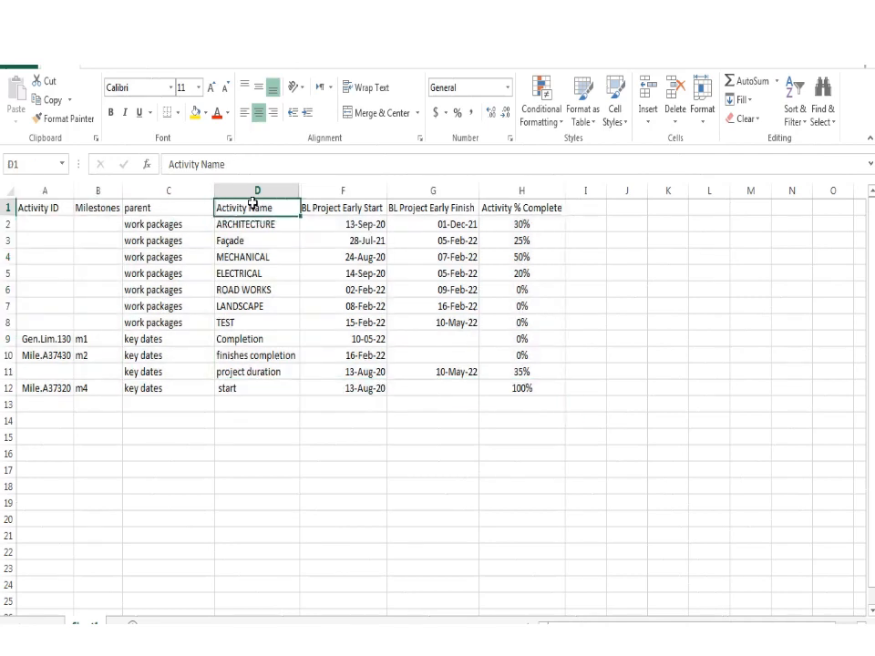
left_click(352, 207)
left_click(425, 208)
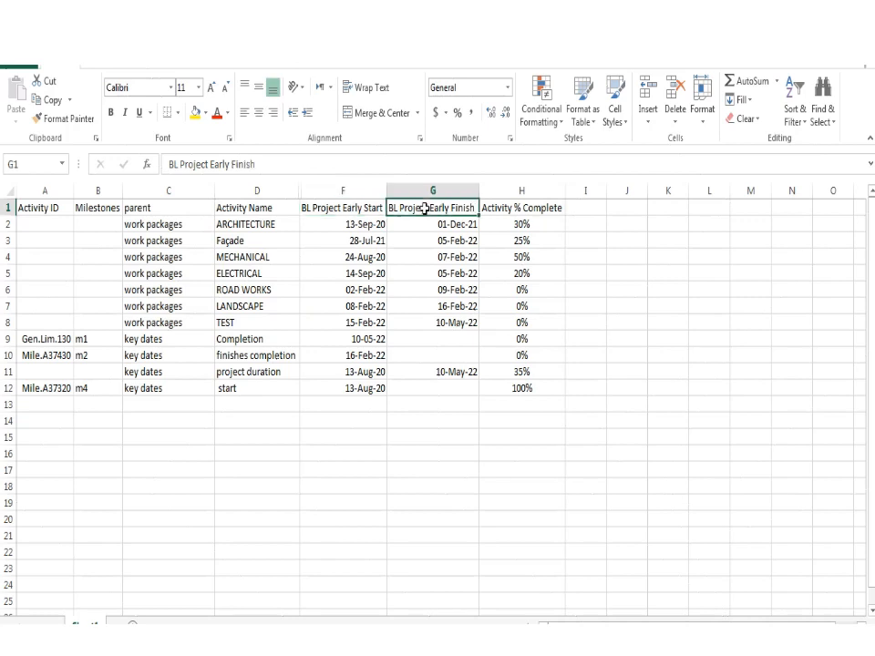
left_click(521, 215)
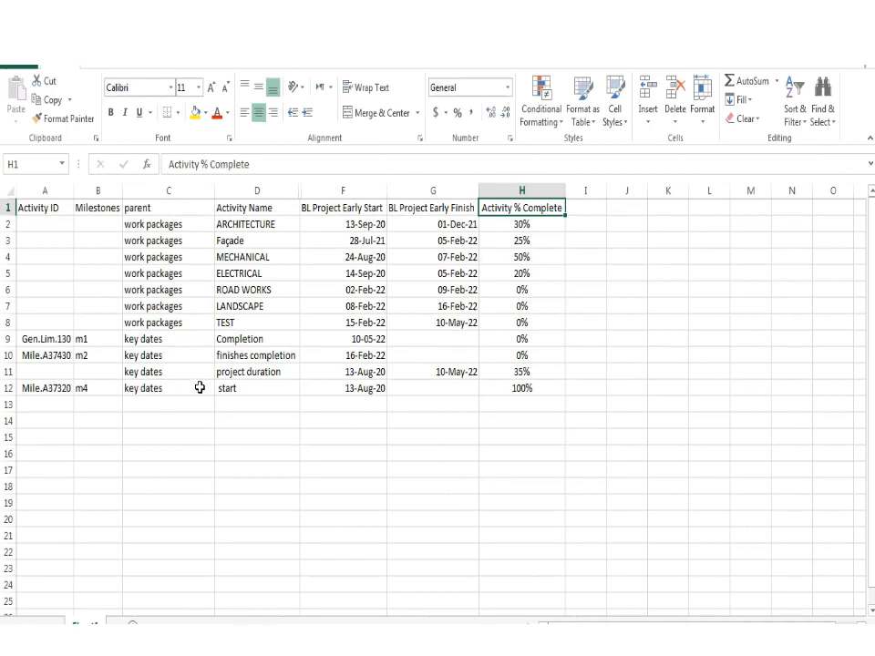
left_click_drag(518, 201, 157, 383)
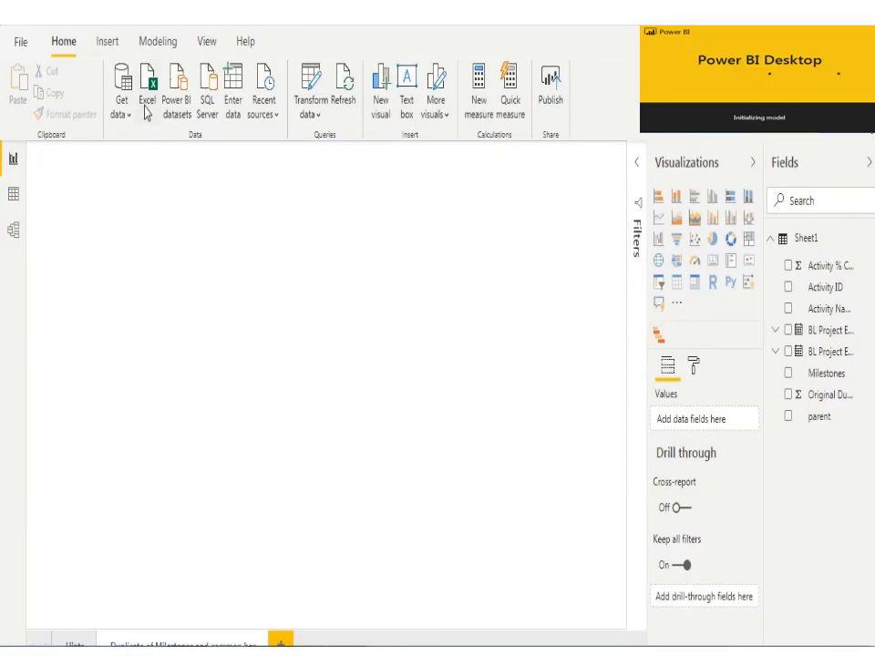
Switch to Power BI Desktop and load Sheet1 from the Excel workbook dates.xlsx.
left_click(147, 102)
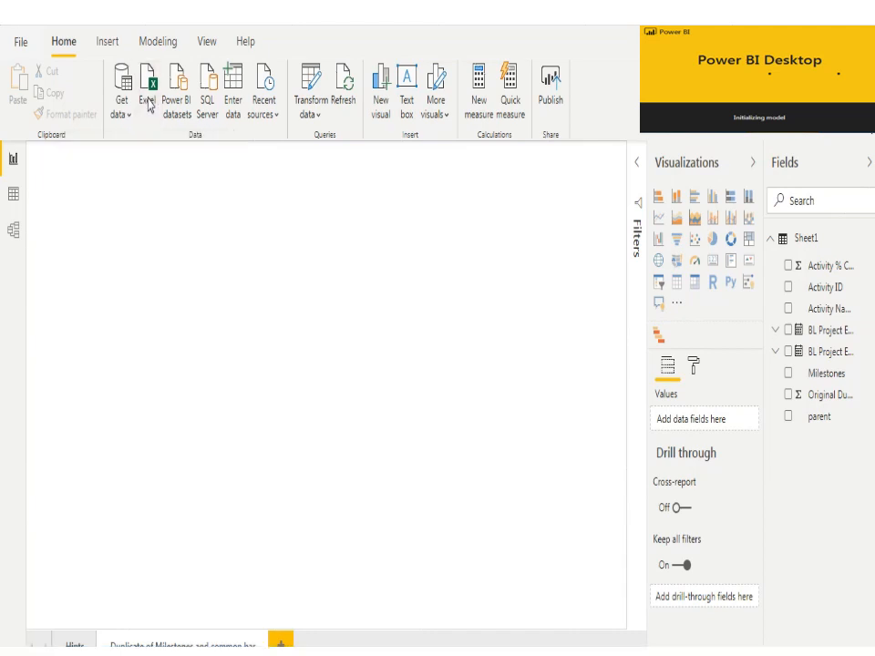
left_click(199, 276)
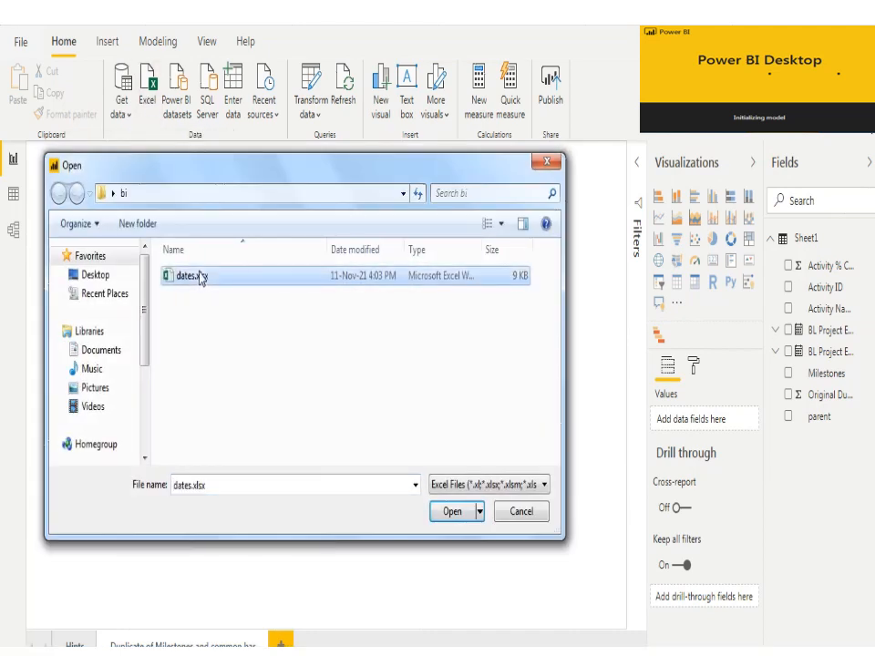
double_click(201, 277)
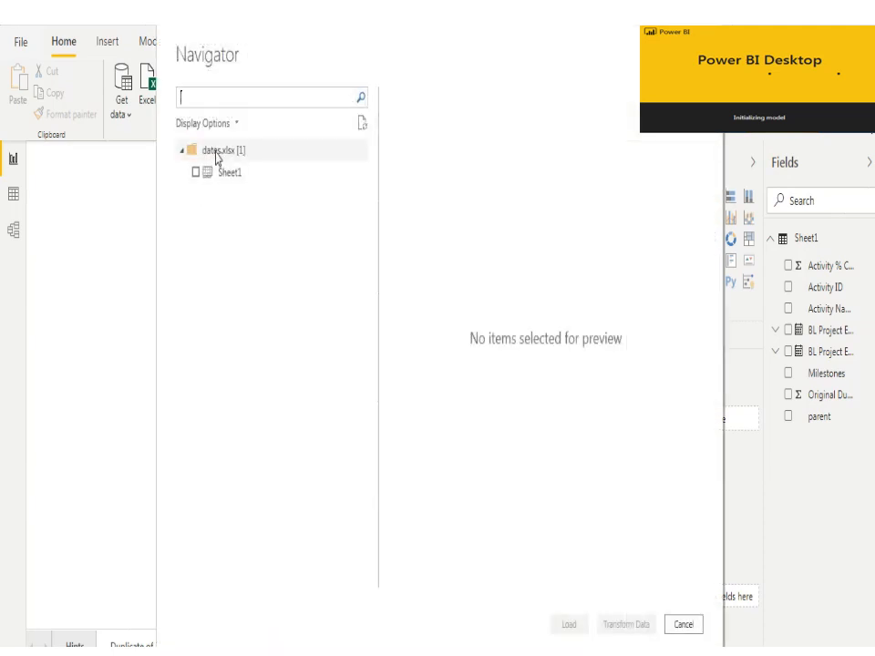
left_click(215, 180)
left_click(197, 174)
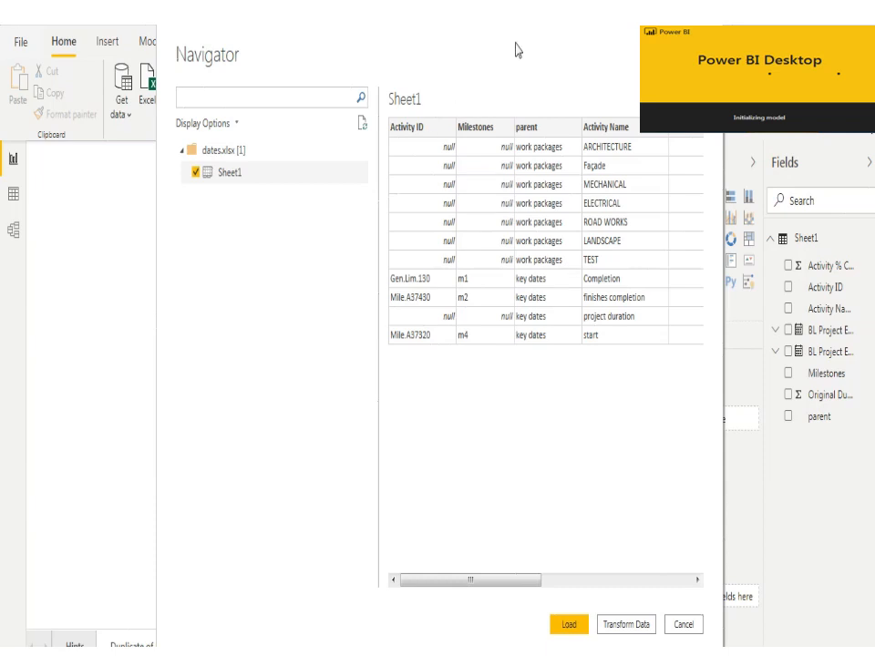
left_click(569, 625)
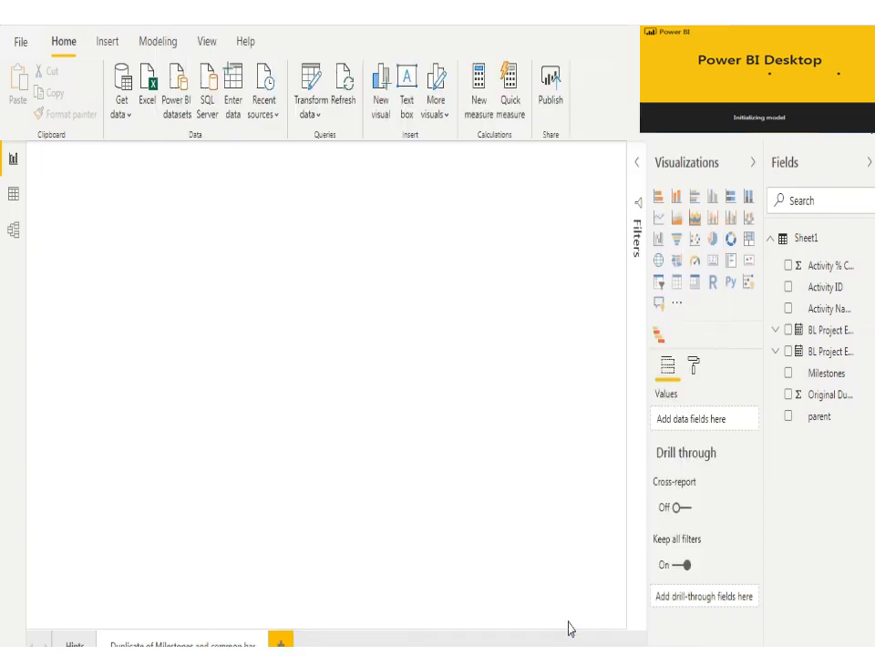
Add a Gantt 2.2.3 visual to the report page and enlarge it to the full page height and over half its width.
left_click(809, 249)
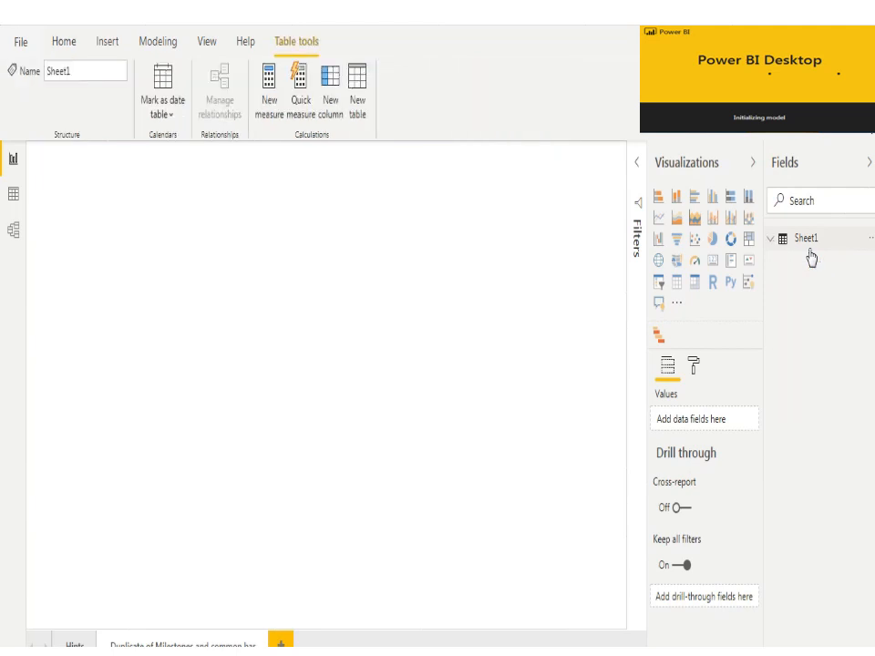
left_click(810, 256)
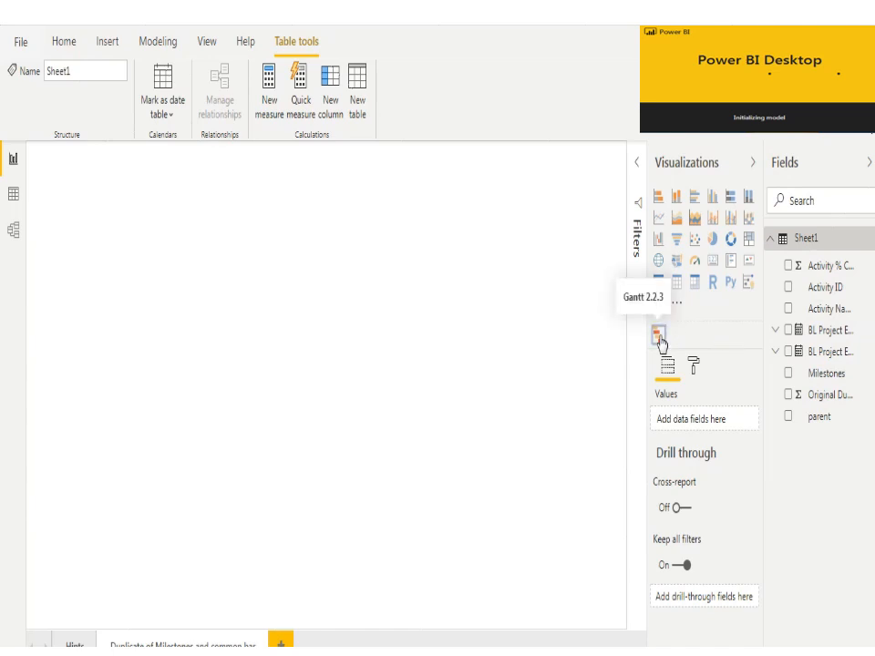
left_click(659, 337)
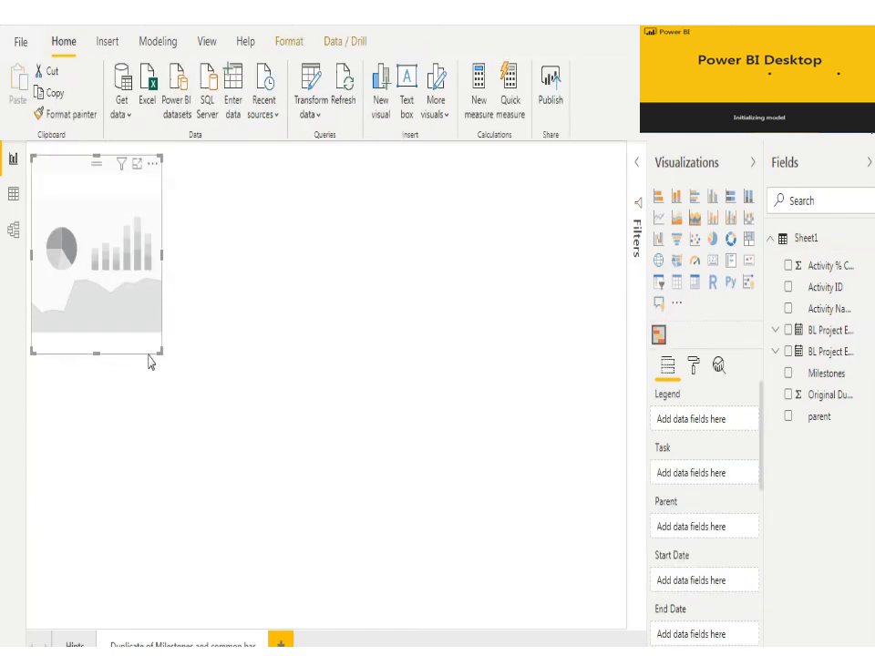
left_click_drag(159, 356, 378, 645)
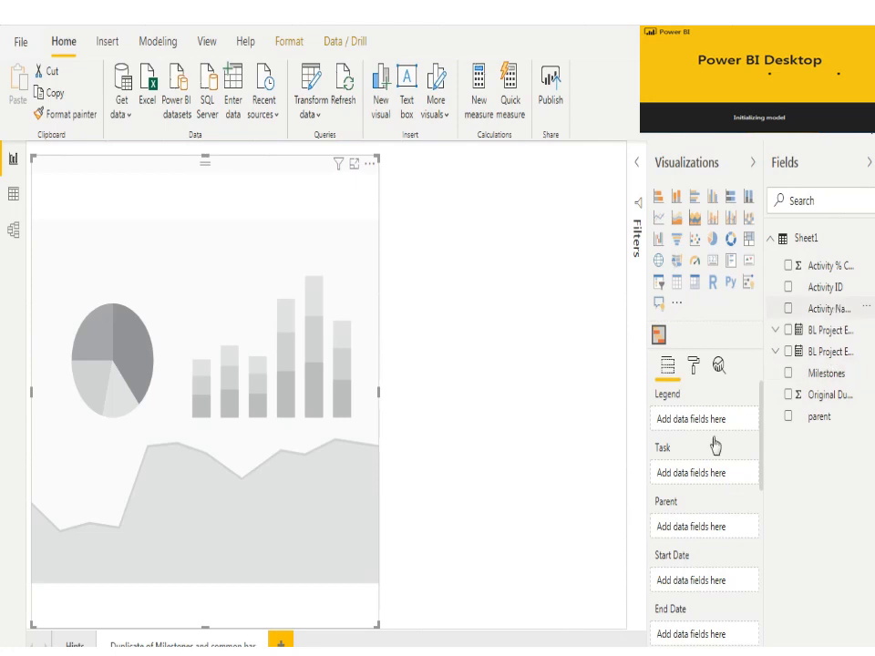
Assign Activity Name as the Gantt's Task, parent as Parent, BL Project Early Start as Start Date and BL Project Early Finish as End Date.
left_click_drag(715, 446, 691, 485)
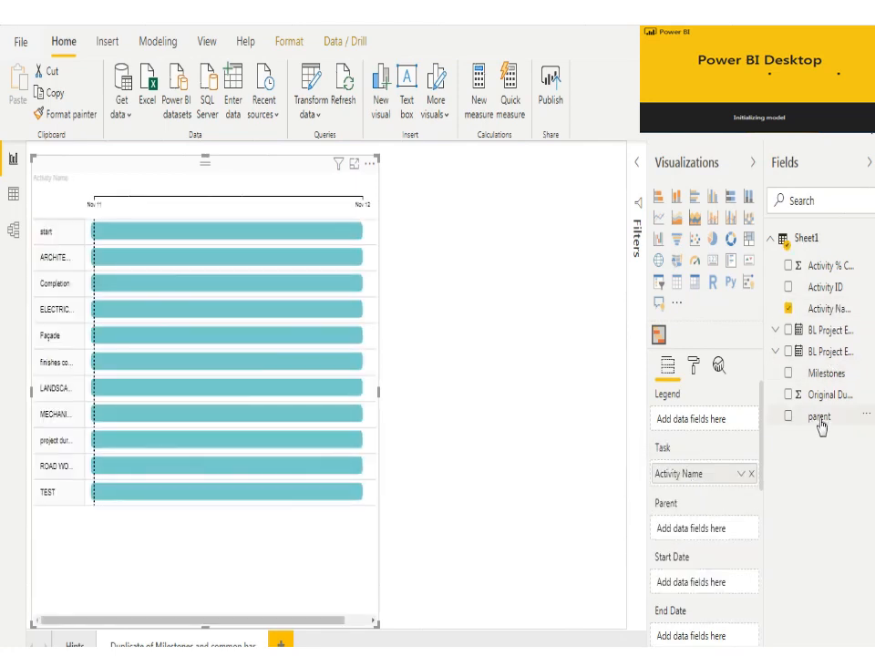
left_click_drag(819, 424, 727, 534)
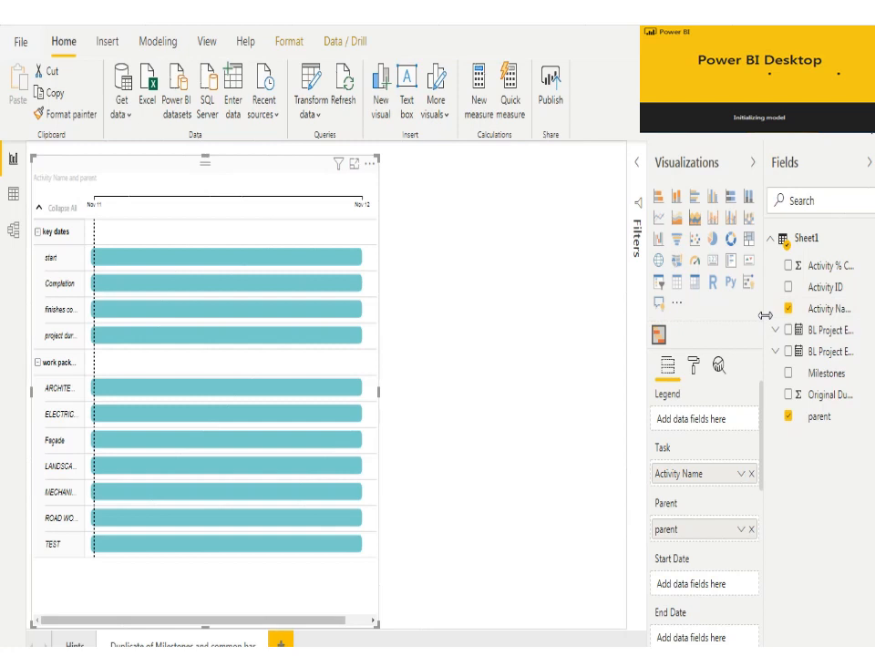
left_click_drag(765, 315, 659, 298)
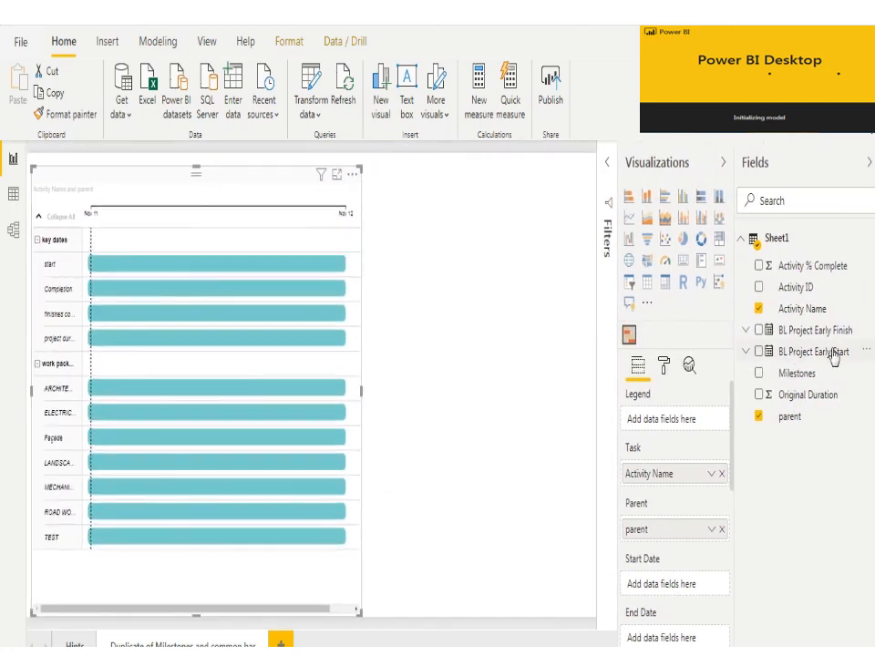
left_click_drag(844, 355, 686, 584)
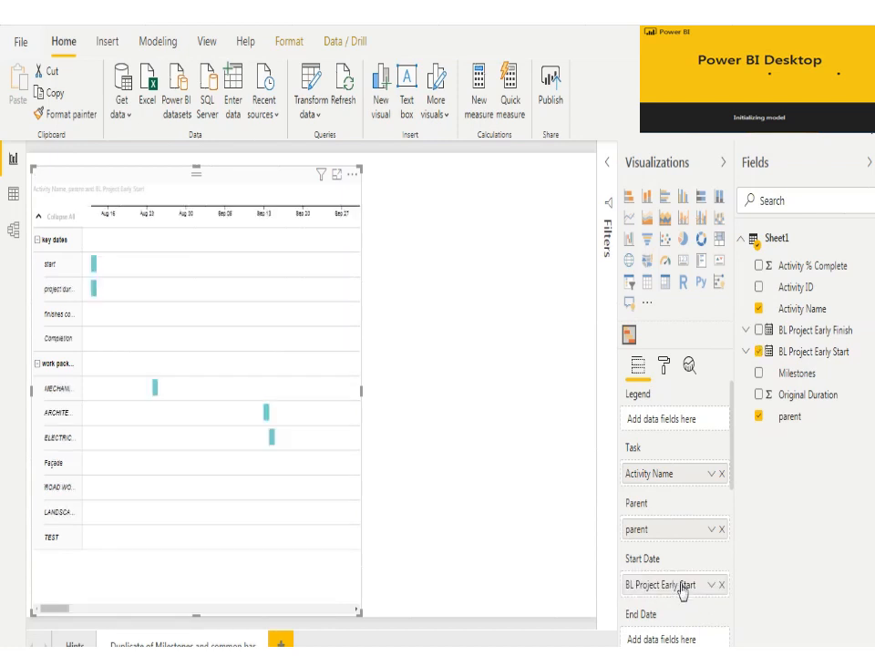
left_click_drag(818, 342, 686, 643)
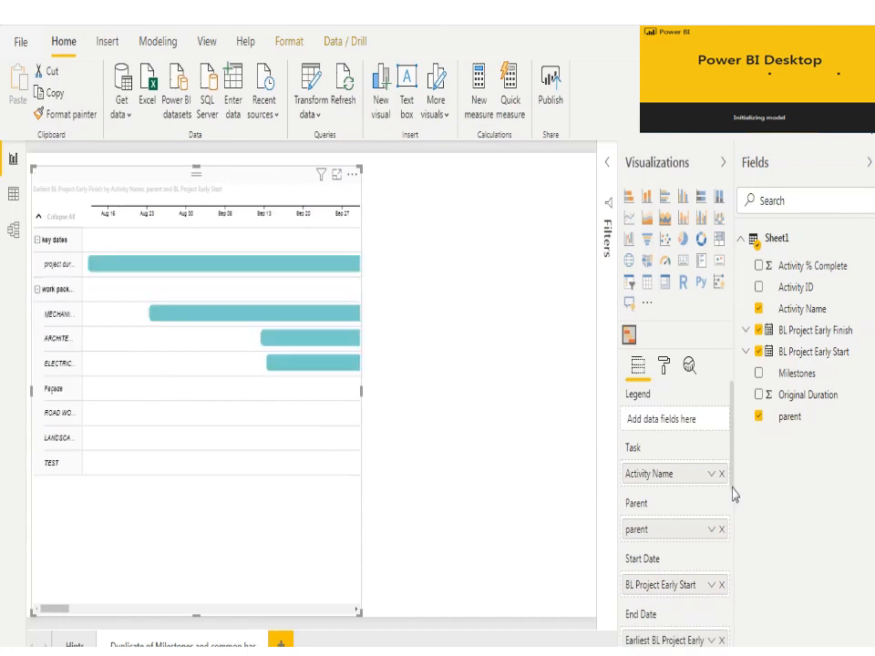
Assign Activity % Complete as the Gantt's % Completion and the Milestones field as its Milestones.
scroll(736, 495, "down", 5)
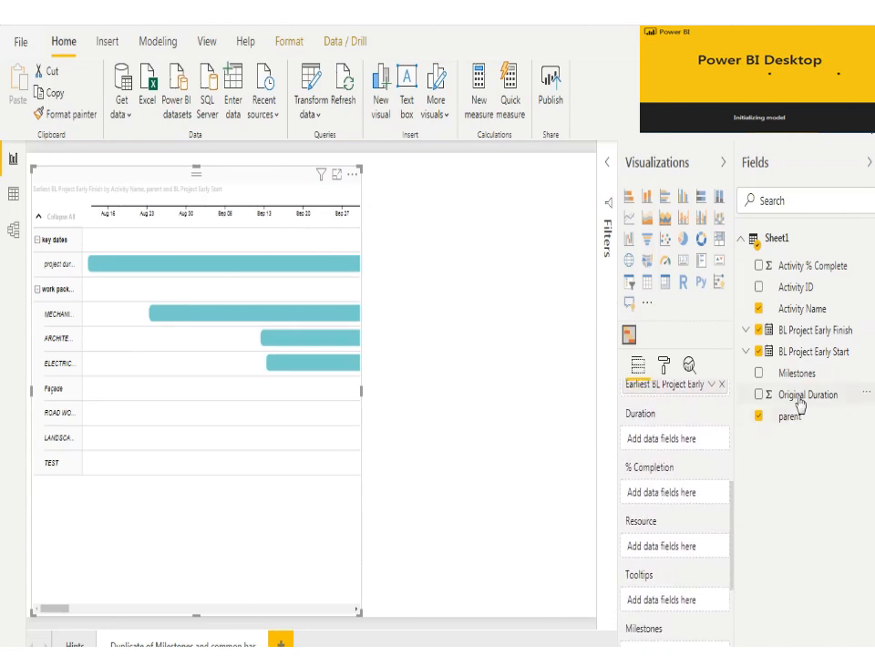
left_click_drag(785, 273, 672, 508)
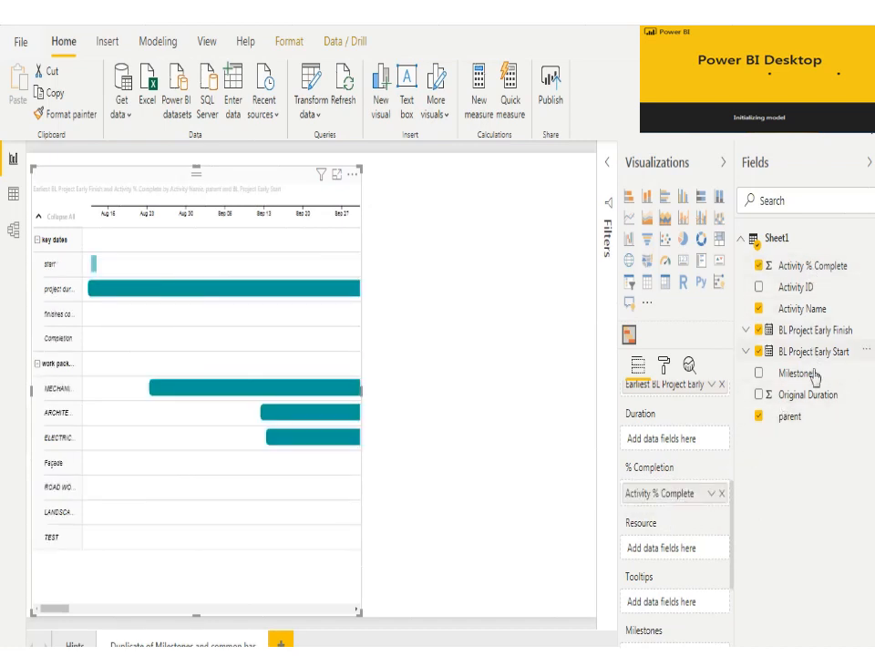
left_click_drag(811, 378, 675, 649)
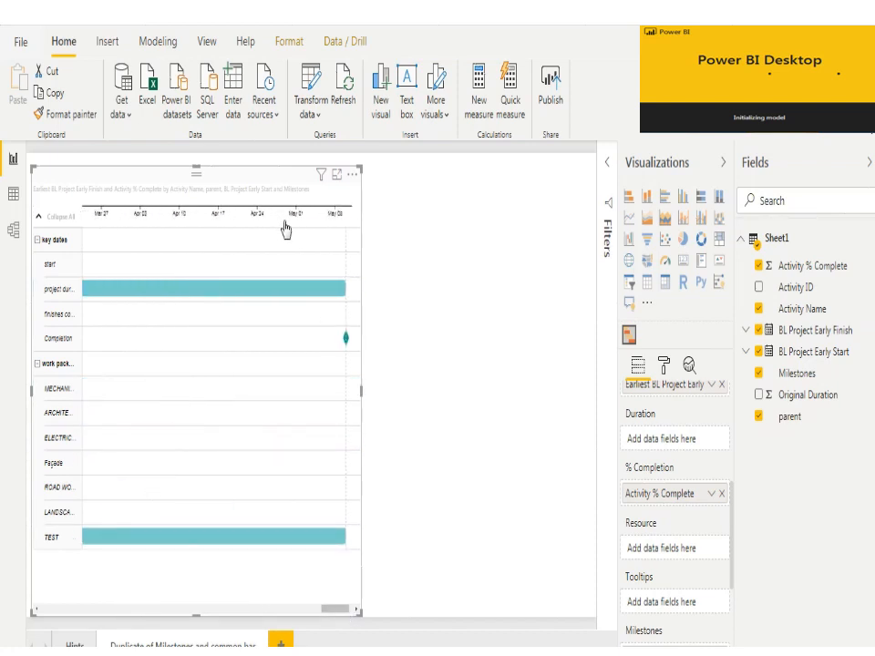
Review the Gantt chart's duration unit options and set its date type to Quarter.
left_click(668, 368)
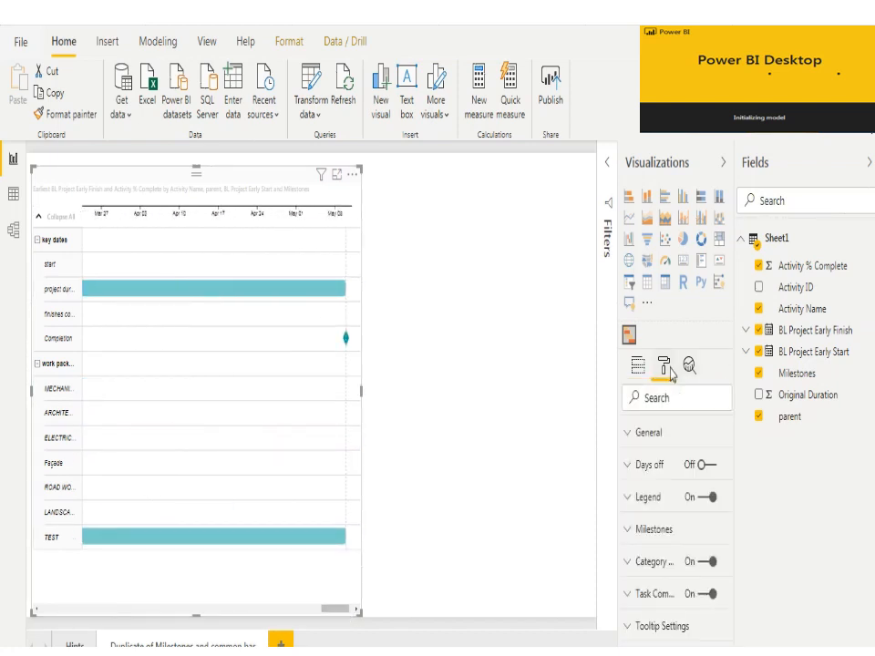
left_click(685, 442)
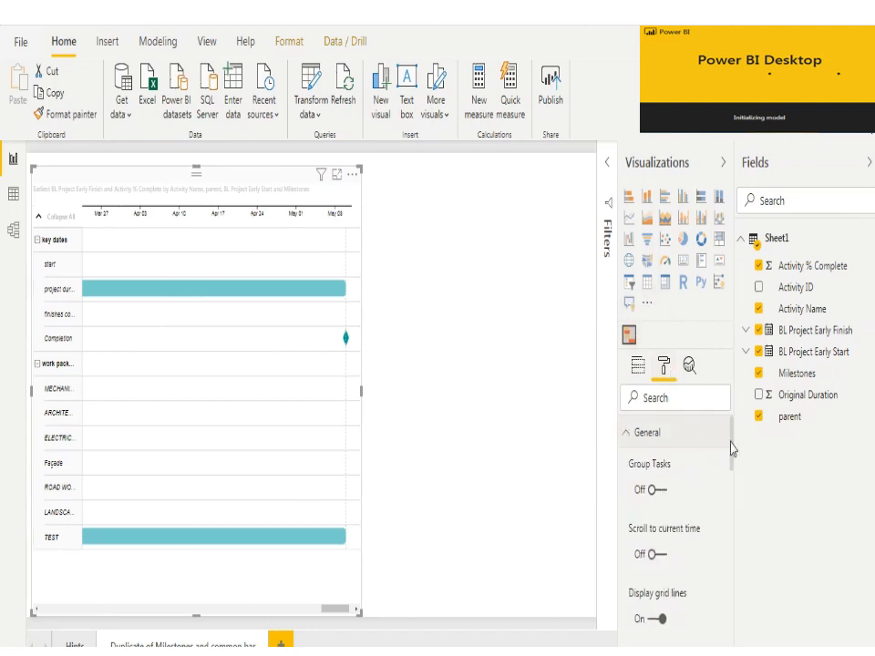
left_click_drag(732, 448, 732, 493)
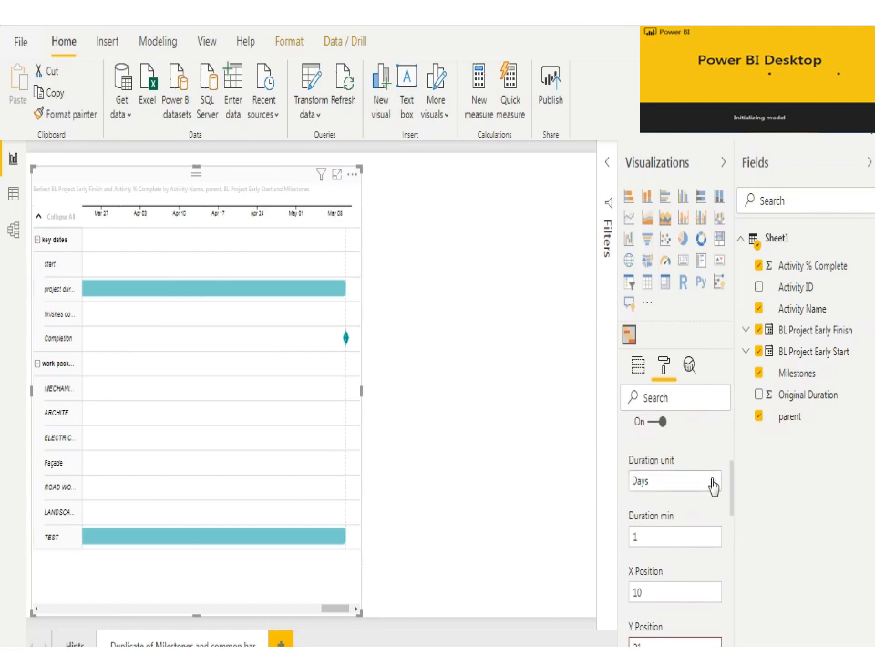
left_click(713, 487)
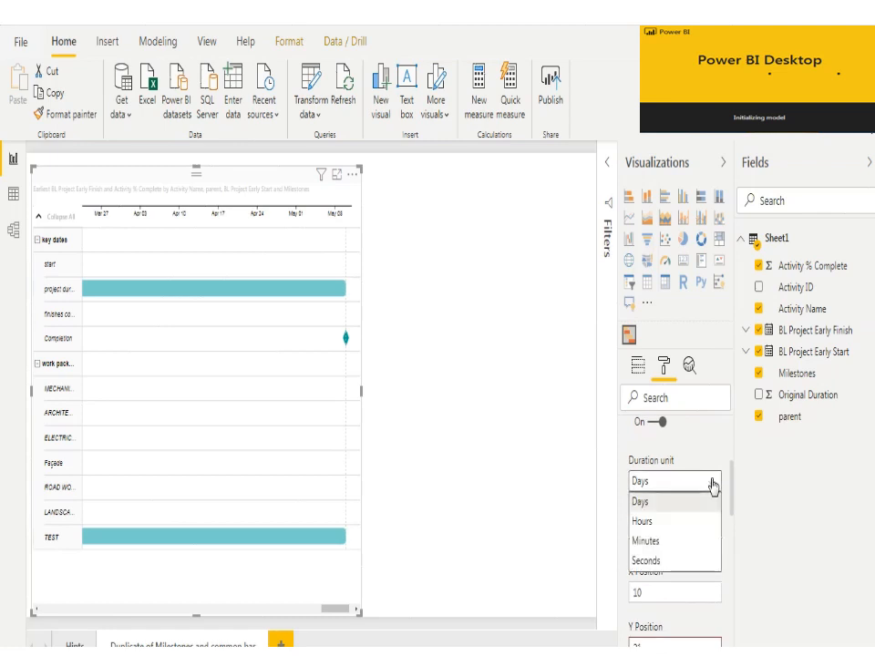
left_click(715, 486)
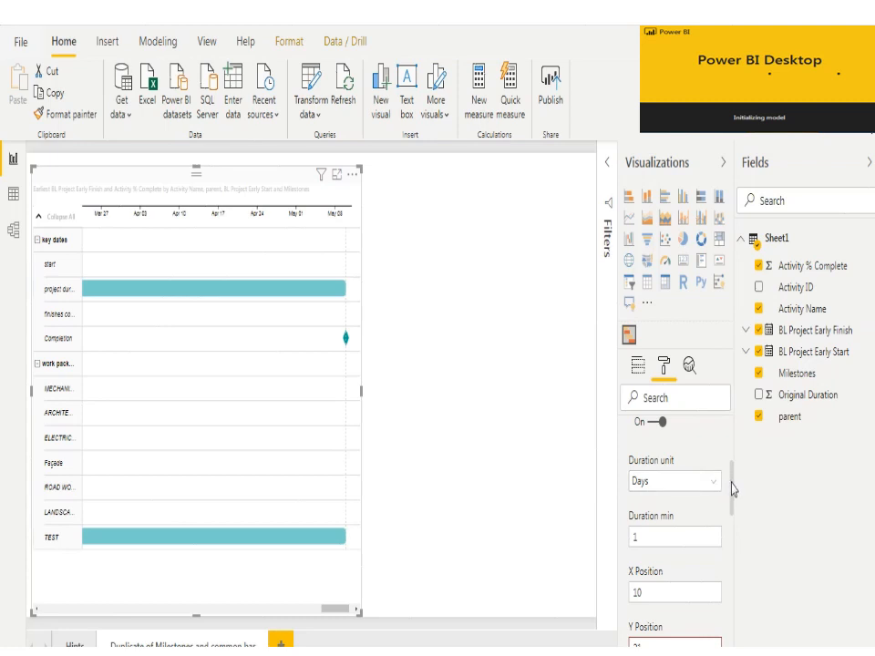
left_click_drag(735, 489, 733, 612)
left_click(673, 570)
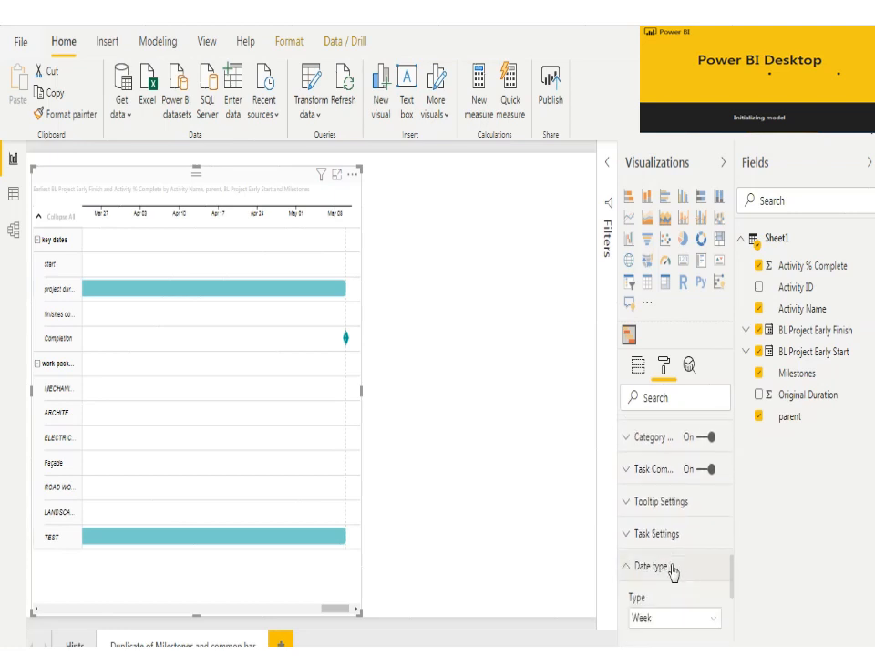
left_click(708, 622)
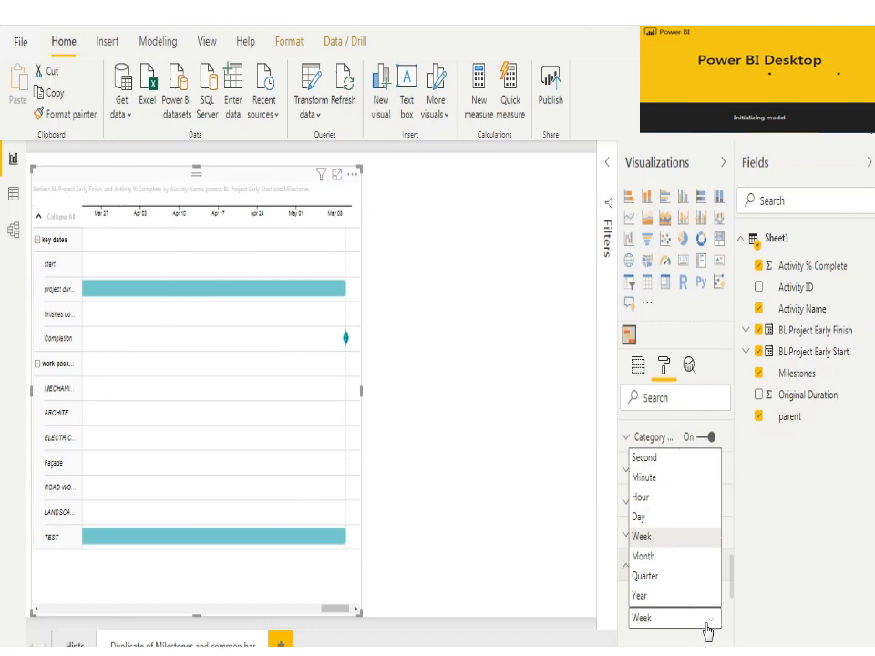
left_click(685, 584)
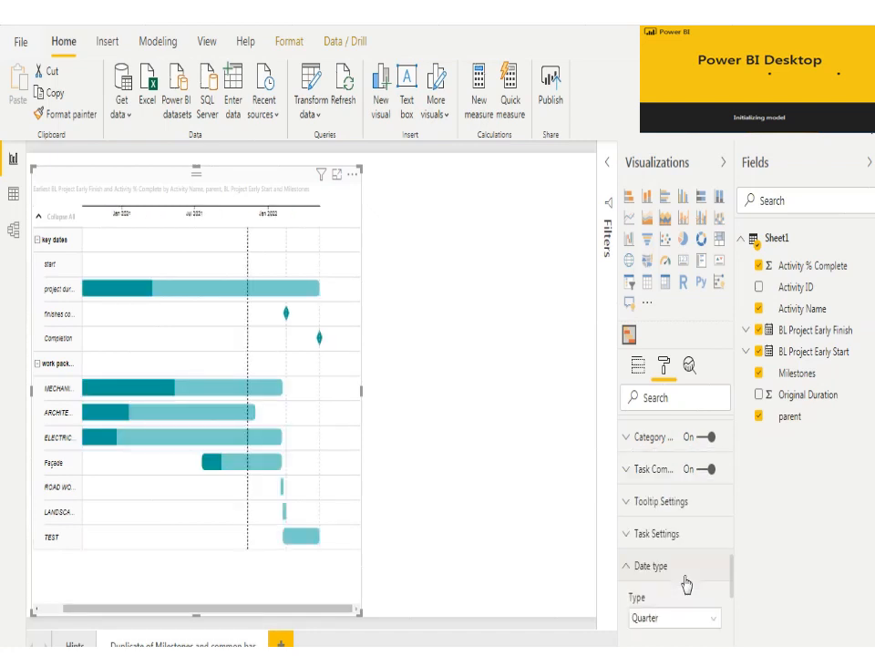
left_click_drag(344, 617, 299, 611)
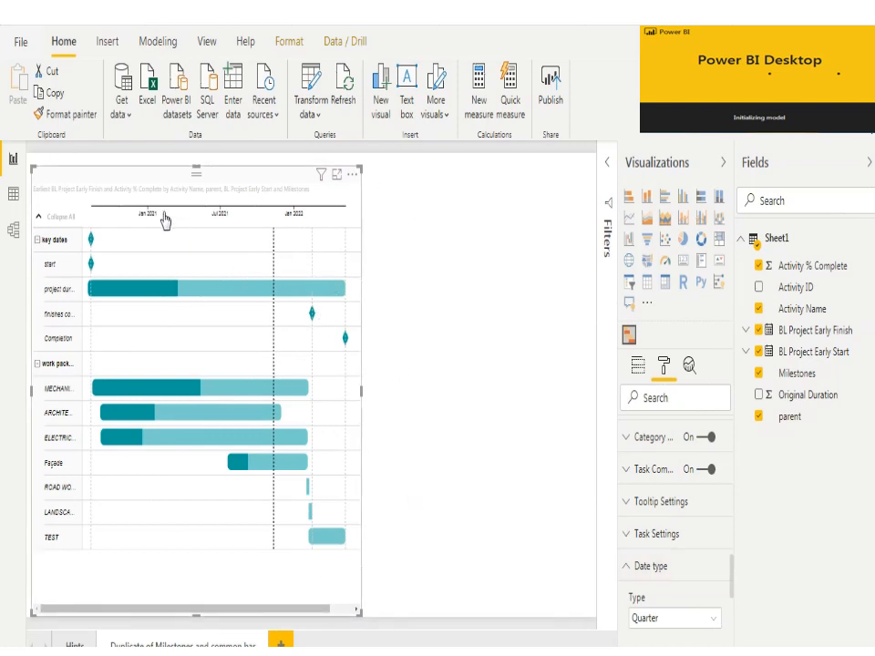
left_click(143, 301)
left_click(143, 302)
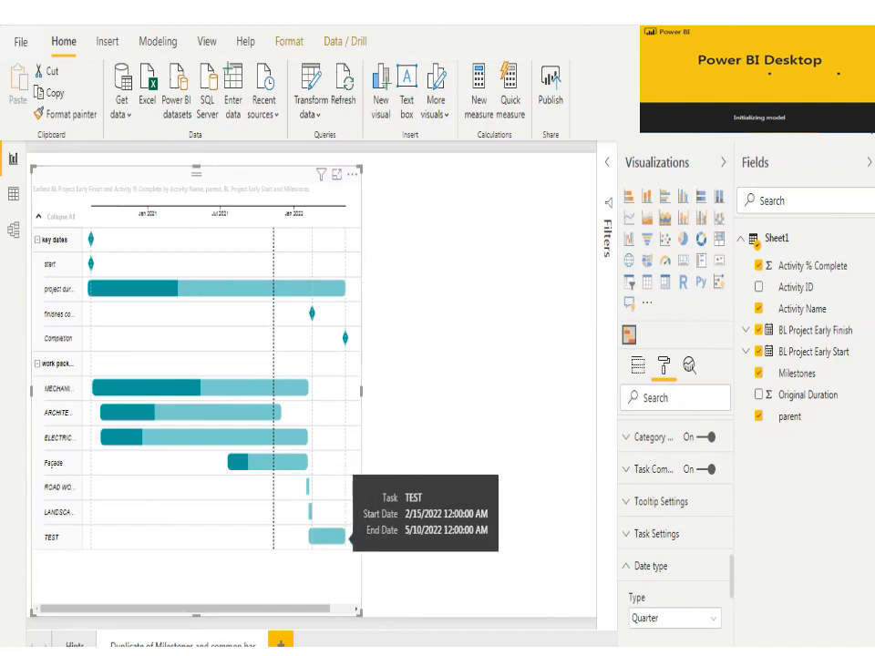
Set the Gantt chart's m1 and m2 milestone colors to the coral theme color.
left_click(634, 575)
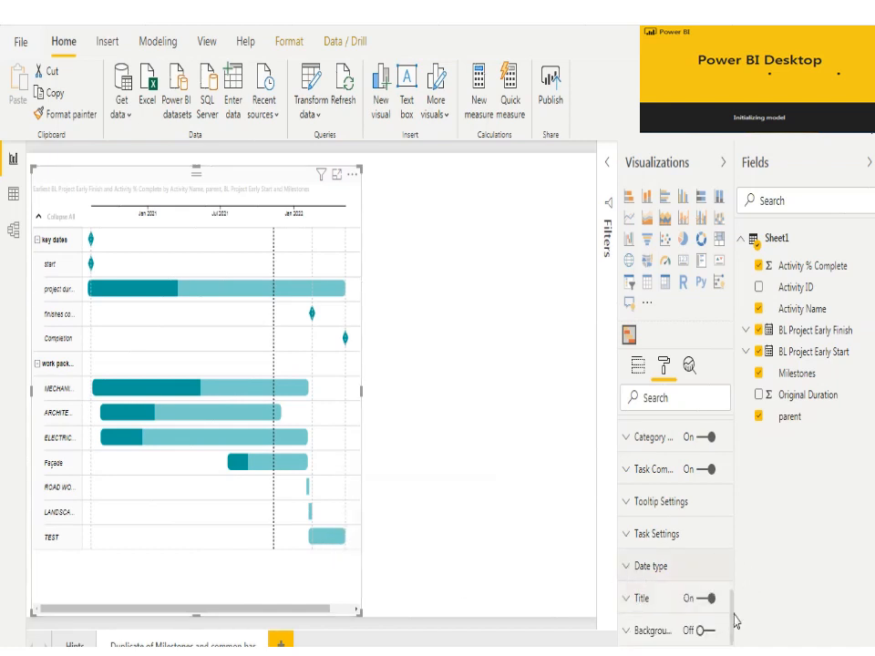
left_click_drag(733, 617, 732, 432)
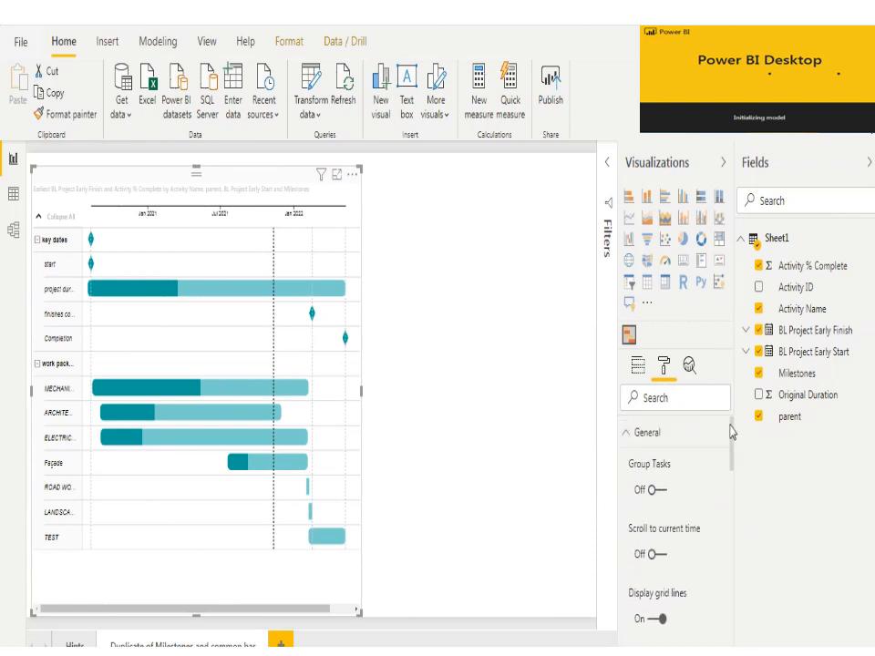
left_click(648, 432)
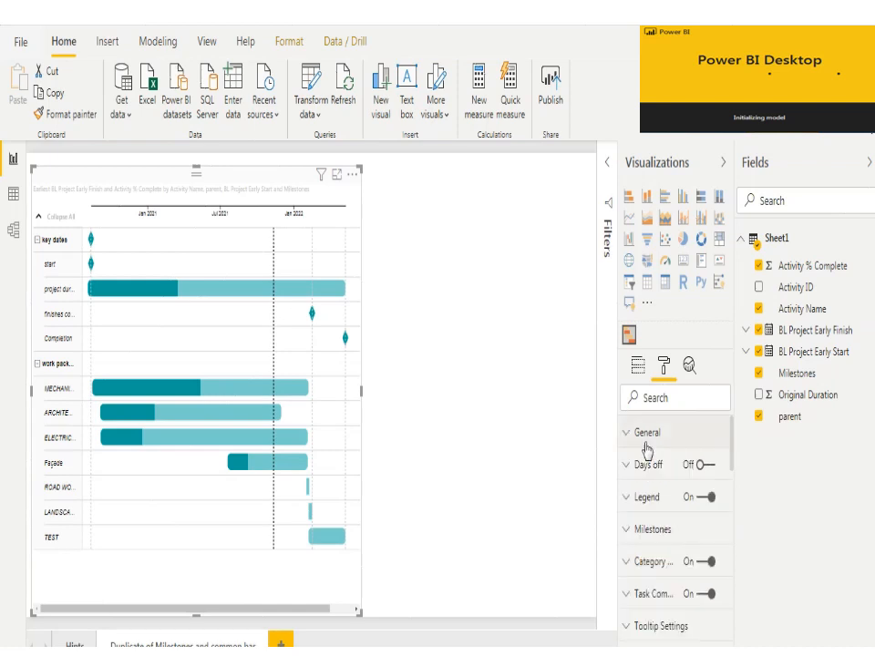
left_click(690, 526)
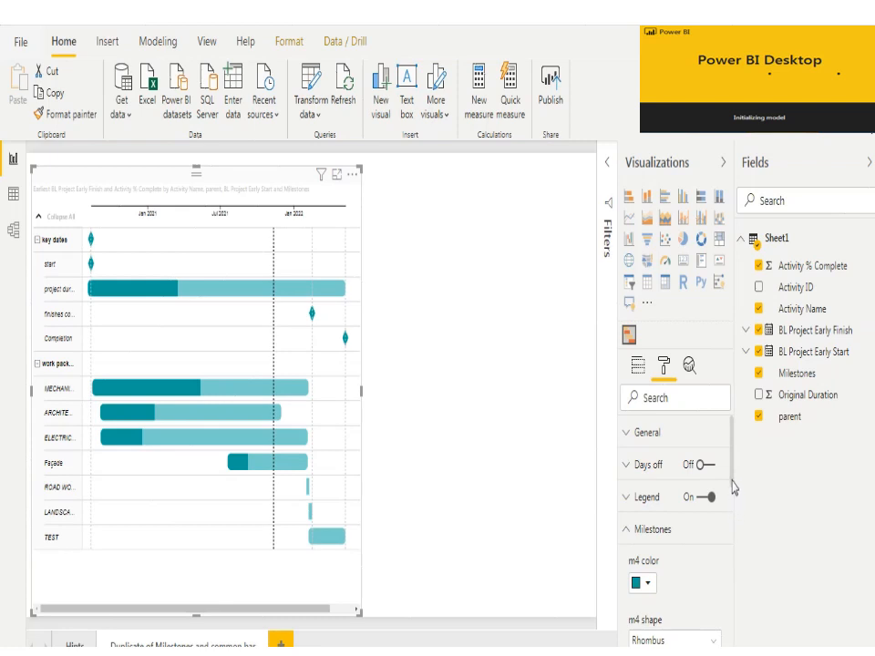
left_click_drag(734, 490, 728, 567)
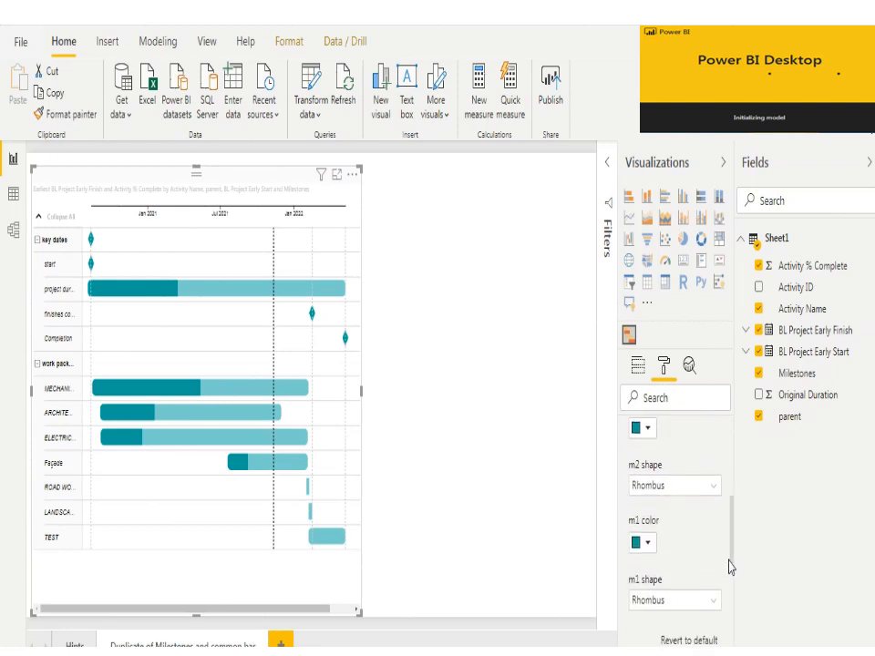
left_click(653, 551)
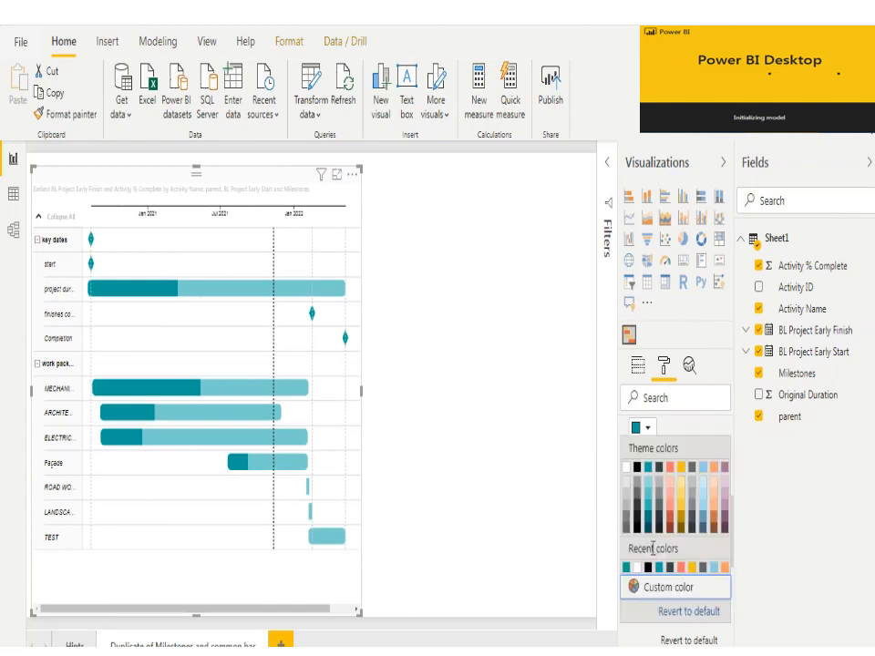
left_click(670, 469)
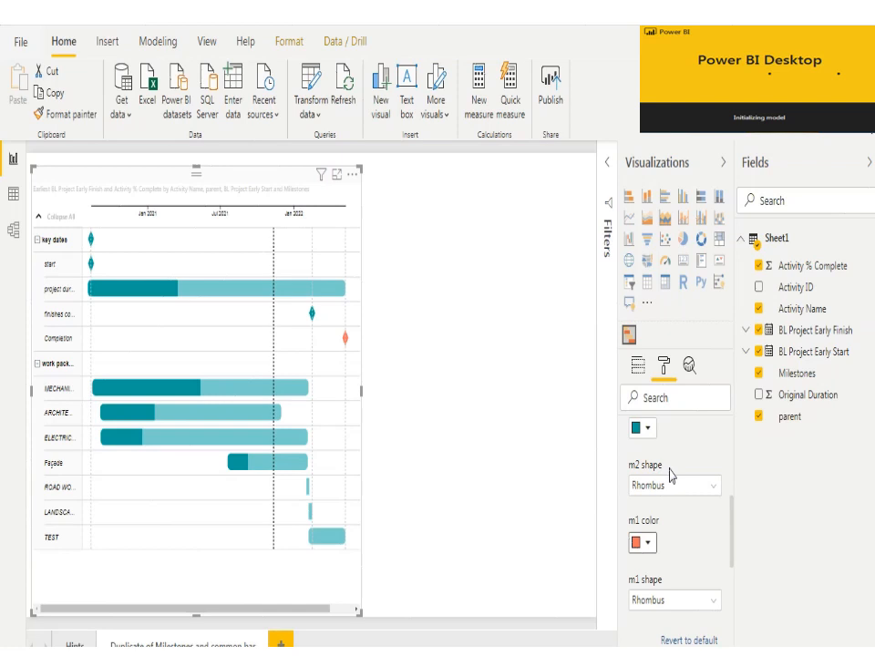
left_click(651, 435)
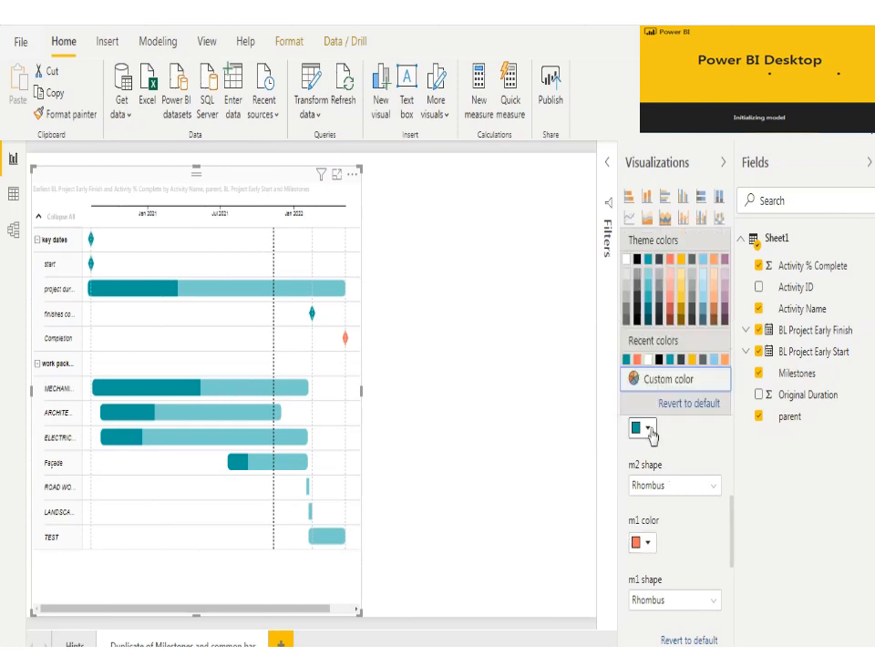
left_click(671, 265)
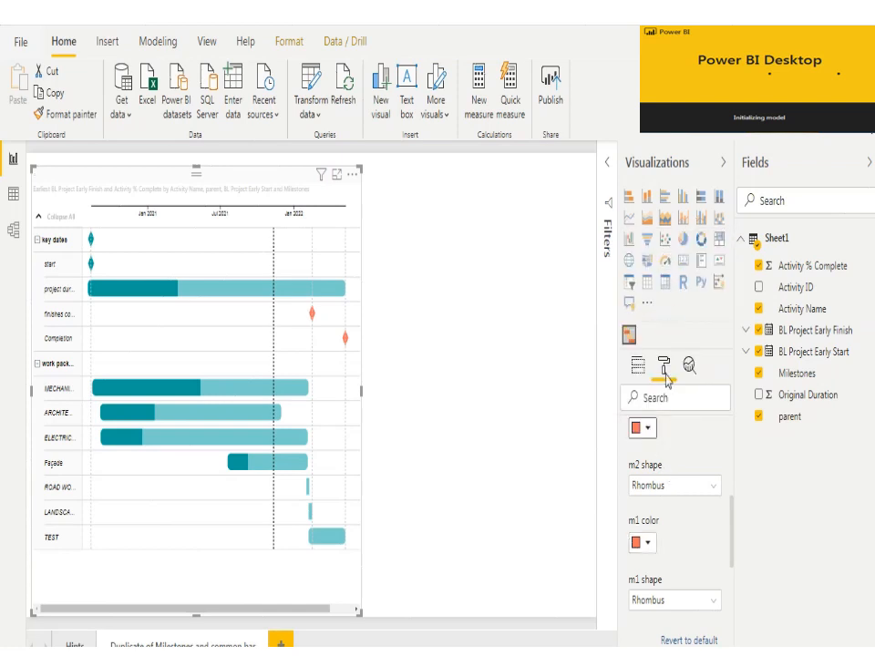
Set the m2 milestone shape to Circle and check the Gantt chart in focus mode before returning to the report.
left_click(716, 493)
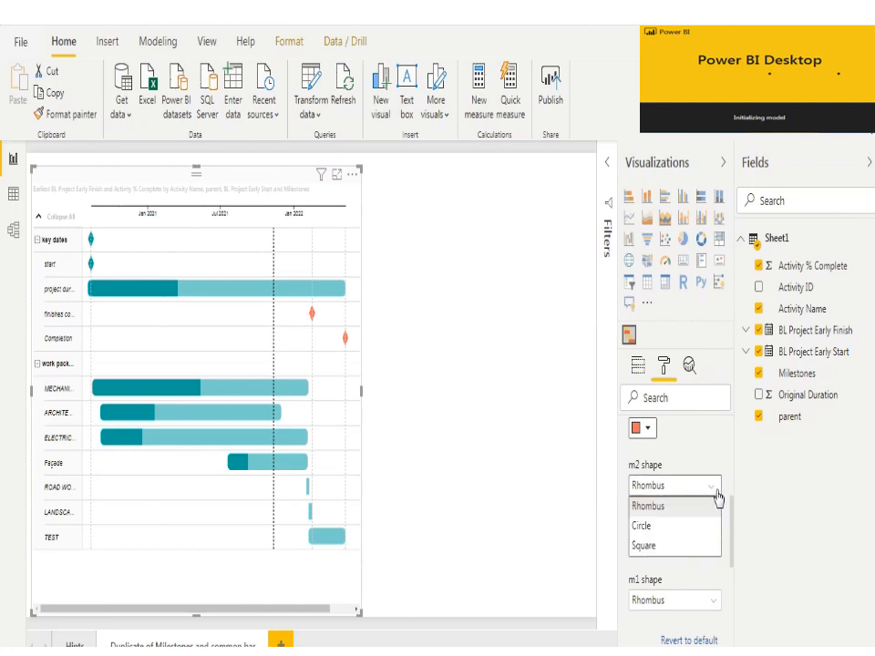
left_click(671, 529)
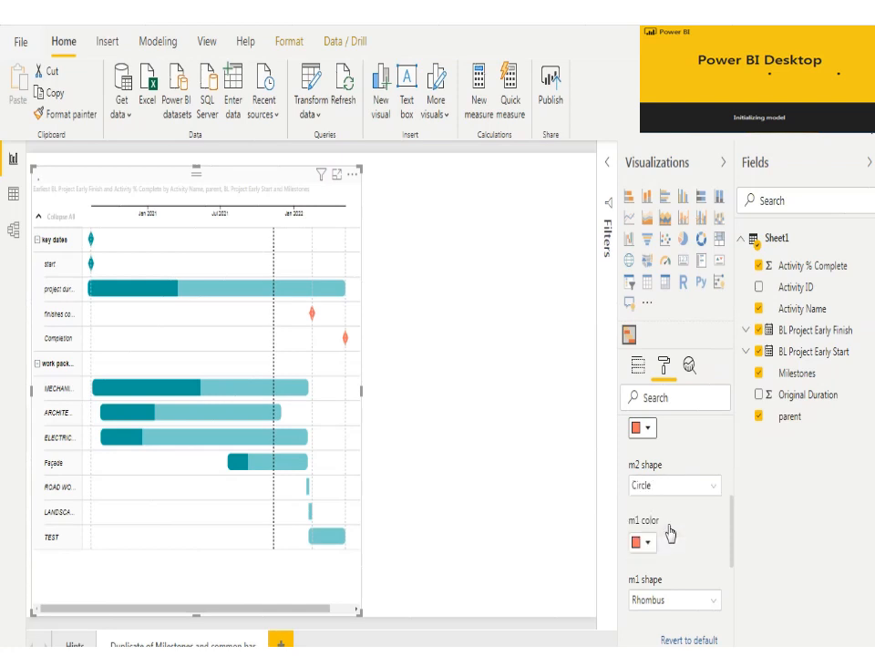
left_click(400, 365)
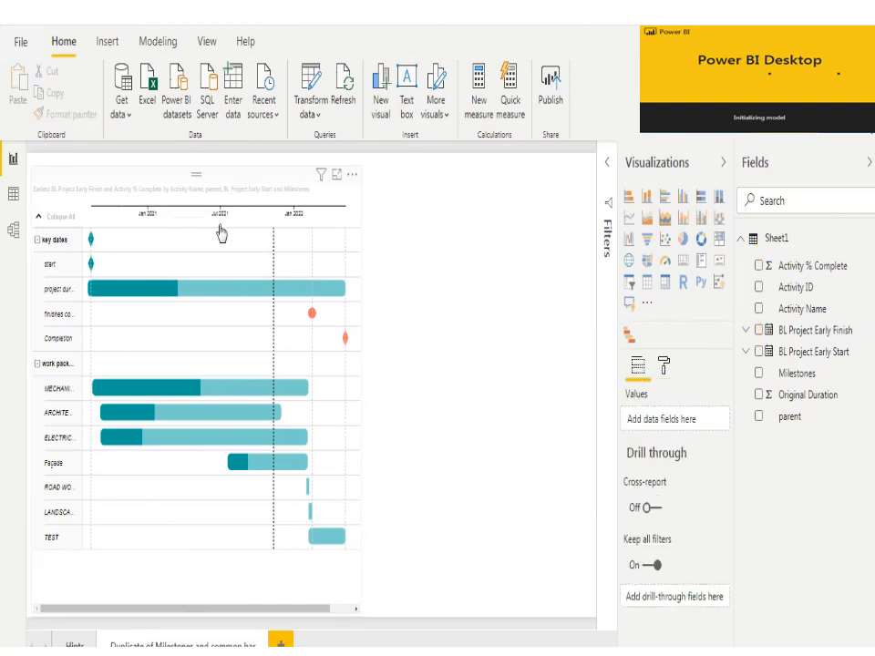
left_click(337, 176)
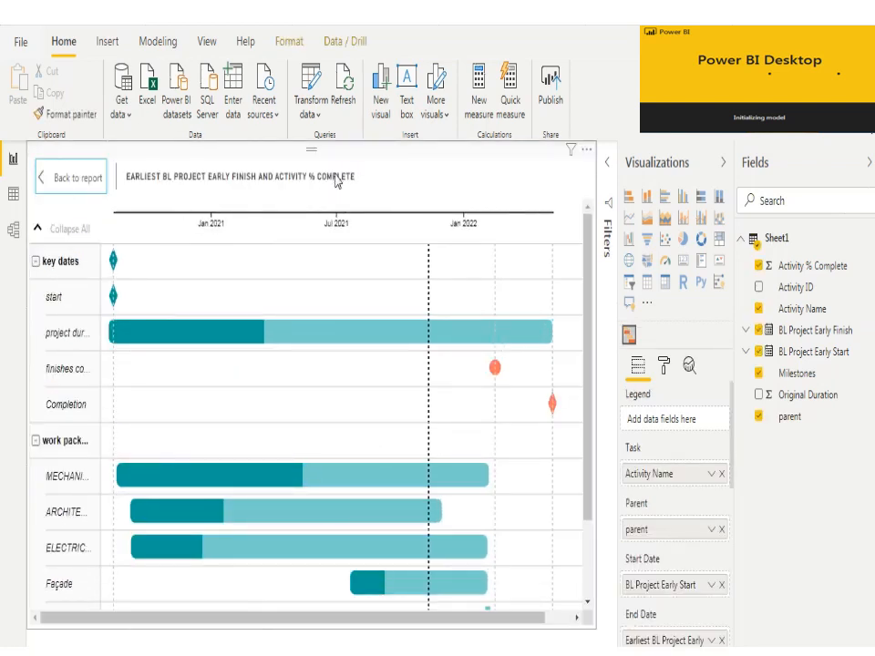
left_click(100, 184)
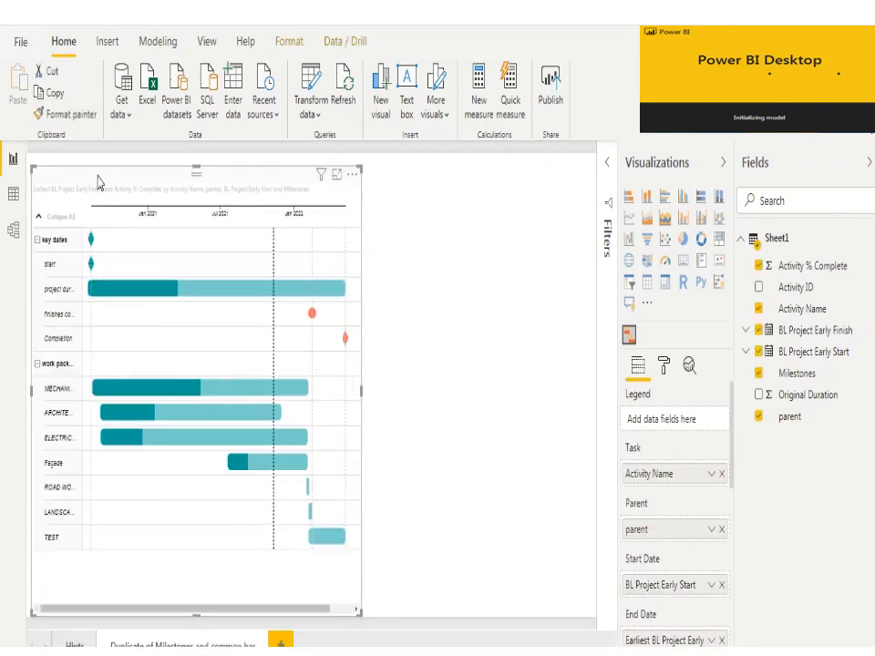
Add a gauge beside the Gantt chart, shorten it to about half its height and assign Activity % Complete as its Value.
left_click(507, 371)
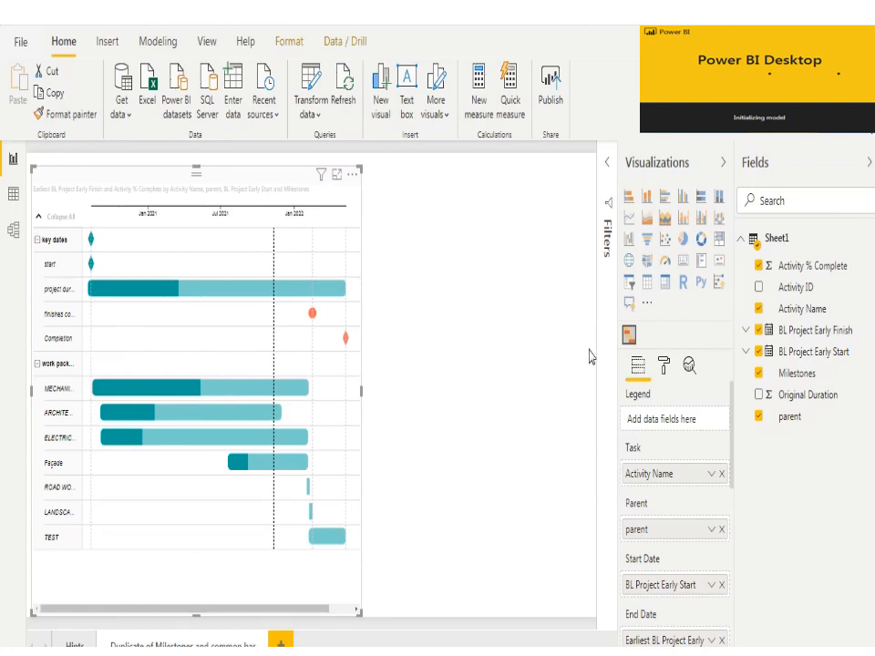
left_click(665, 265)
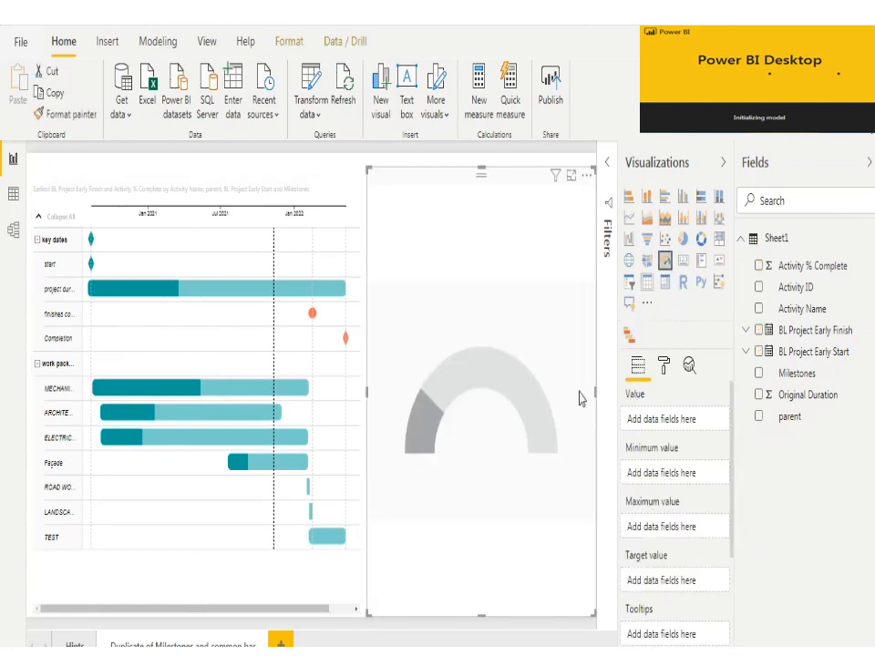
left_click_drag(482, 613, 441, 366)
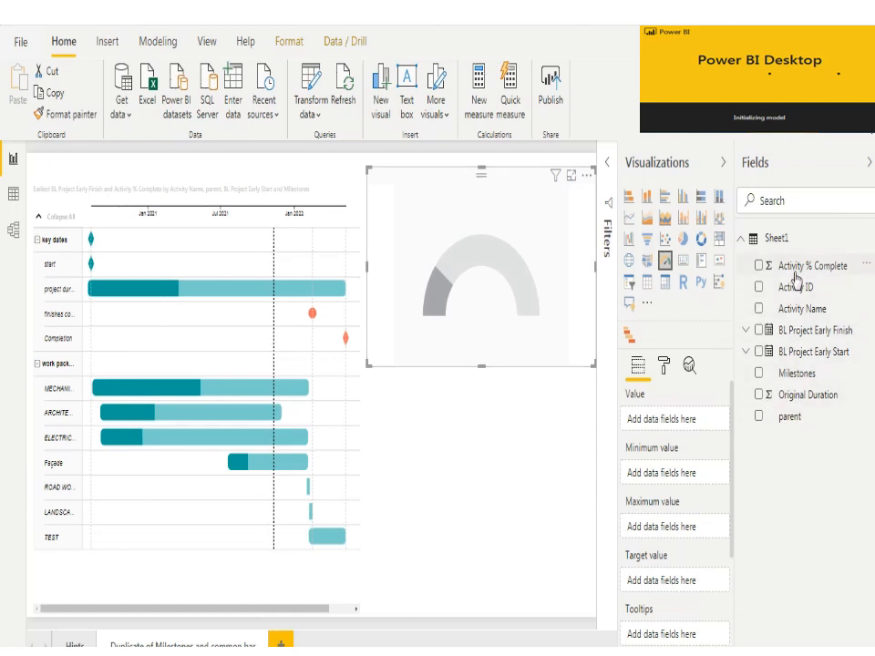
left_click_drag(796, 276, 679, 427)
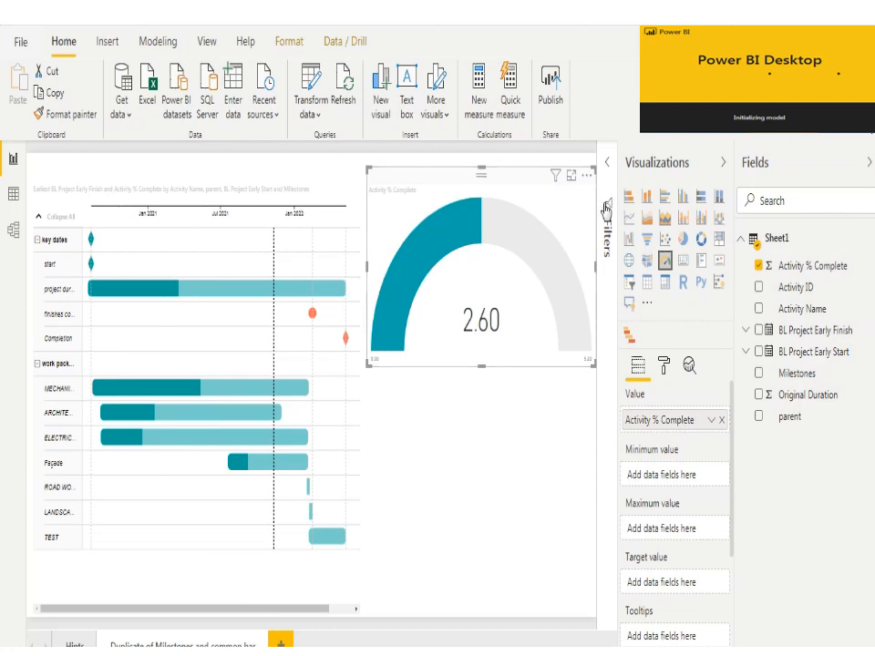
Show the gauge's filters and add Activity % Complete as another filter on this visual.
left_click(606, 210)
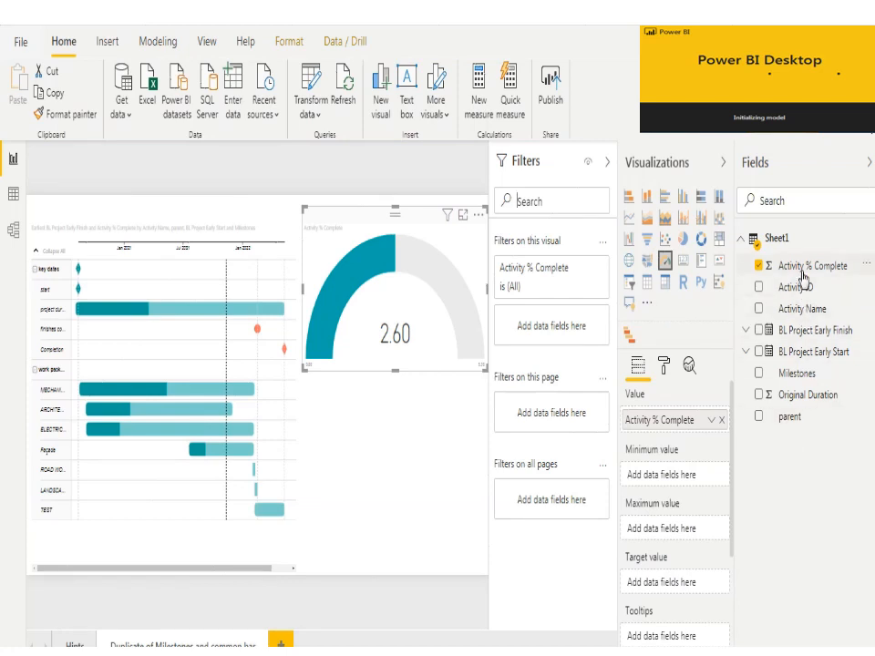
left_click_drag(654, 296, 546, 293)
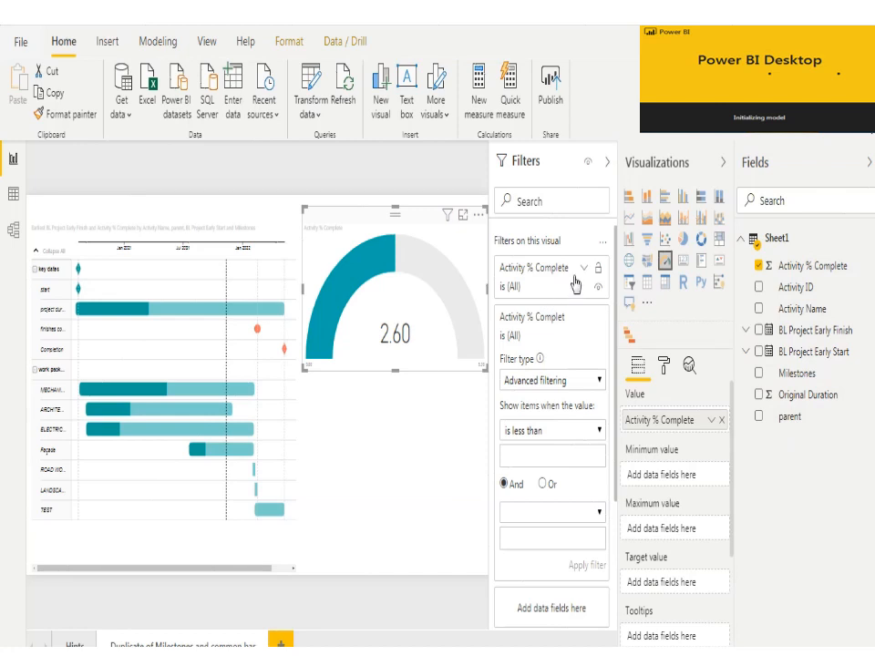
left_click(585, 270)
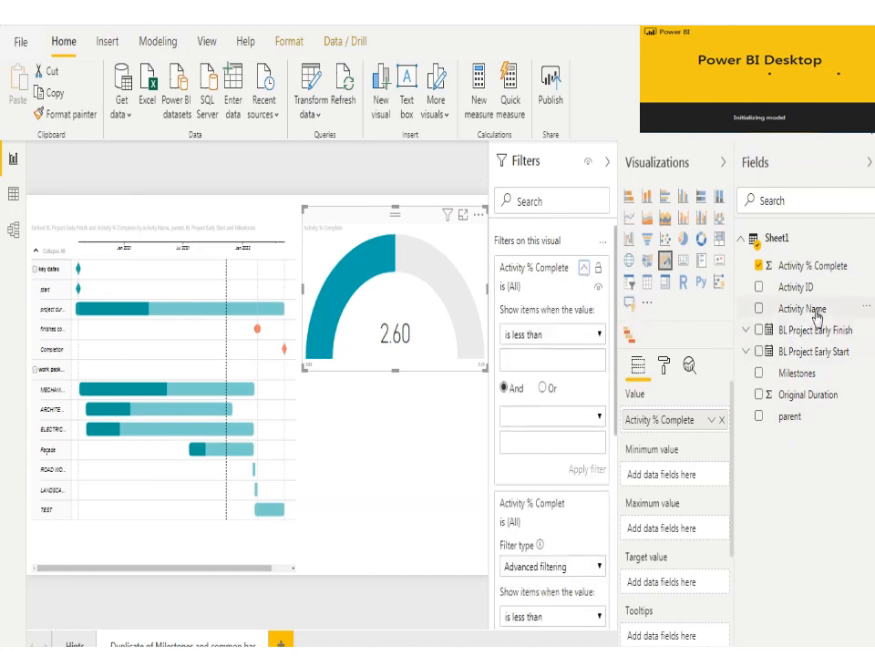
Add Activity Name as a filter on the gauge and restrict it to project duration with basic filtering.
left_click_drag(764, 309, 574, 302)
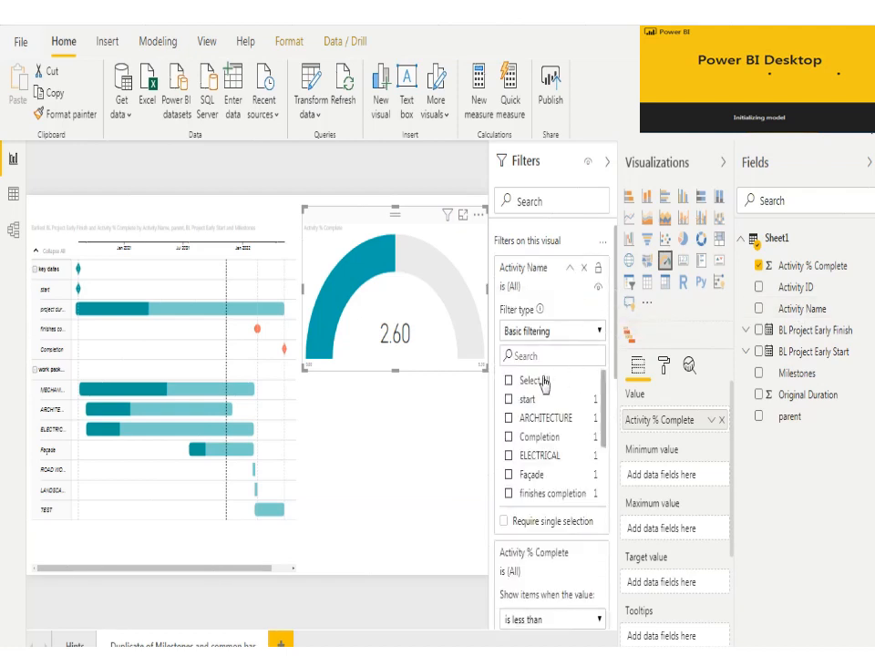
left_click(542, 381)
left_click(542, 381)
left_click_drag(602, 412, 603, 493)
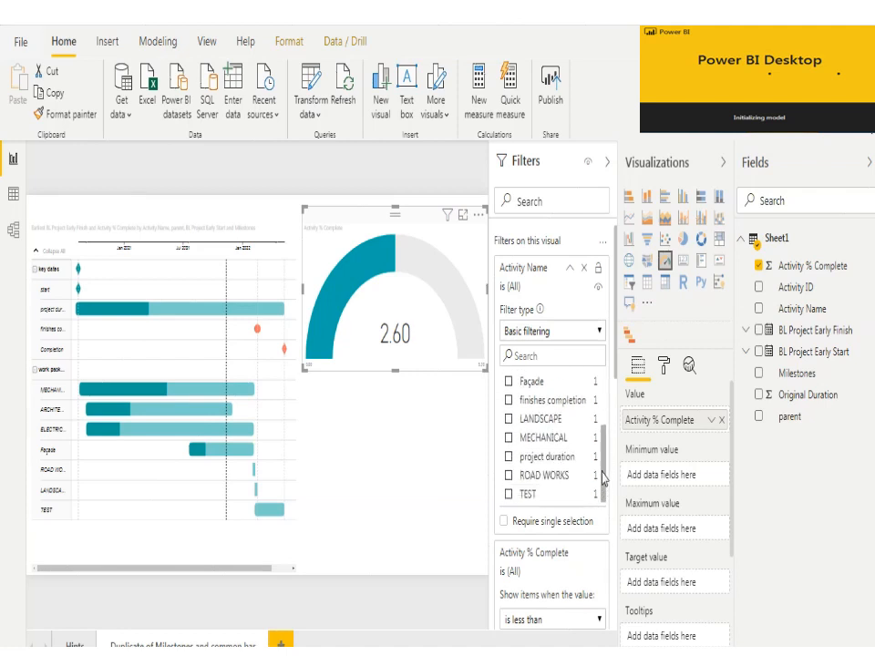
left_click_drag(601, 459, 600, 451)
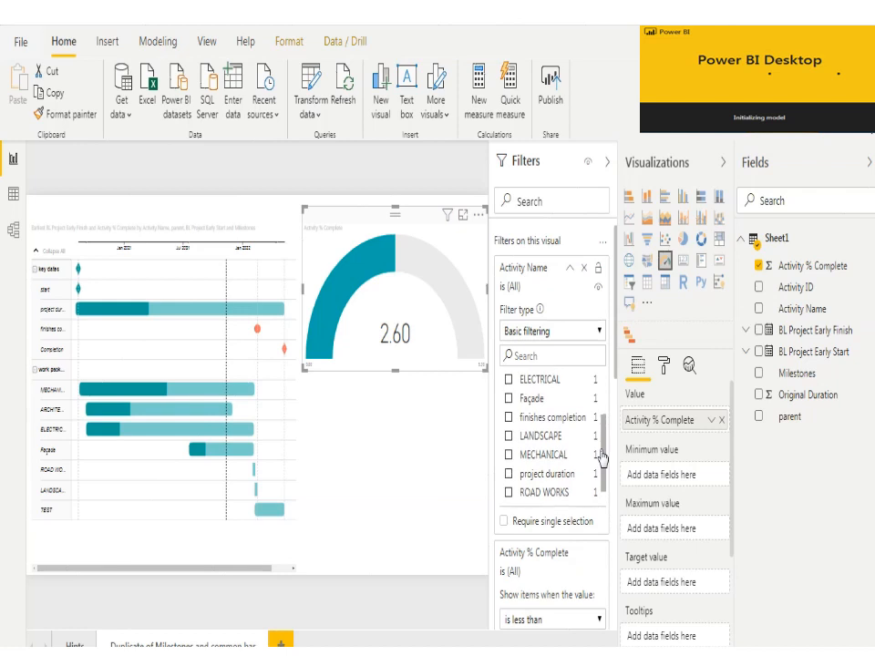
left_click(548, 474)
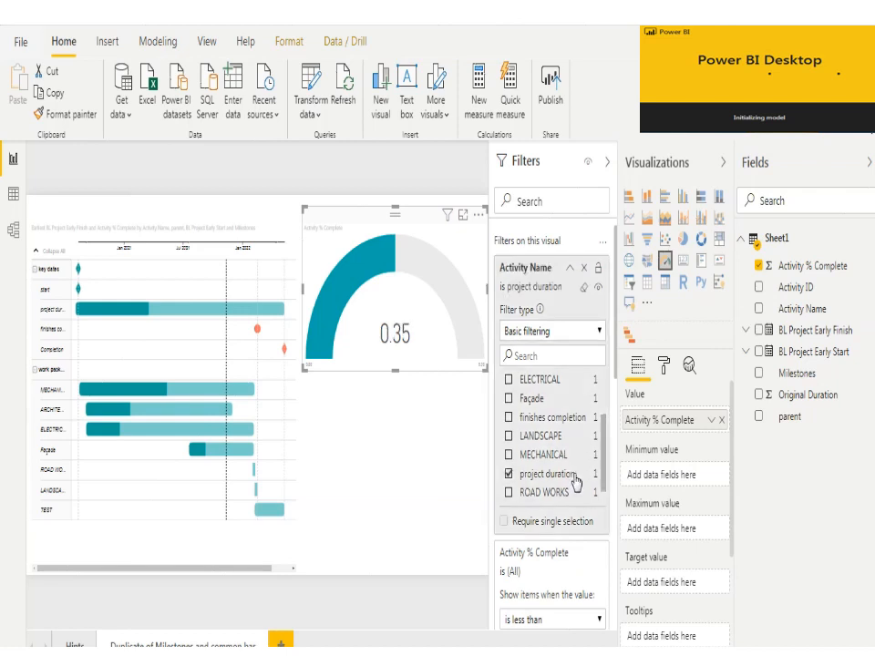
left_click(413, 436)
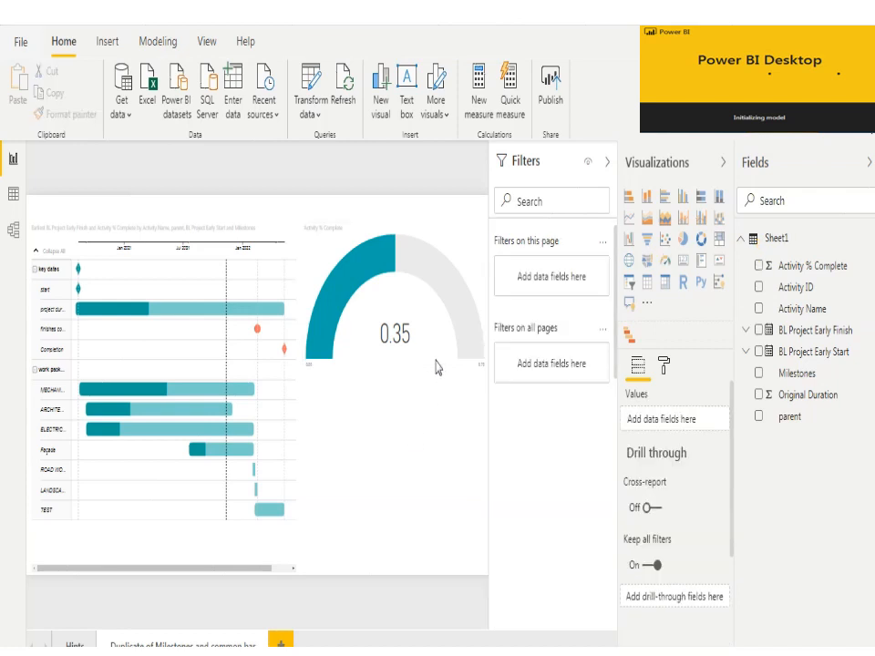
Set the gauge axis minimum to 0 and maximum to 1 for the Activity % Complete gauge.
left_click(436, 367)
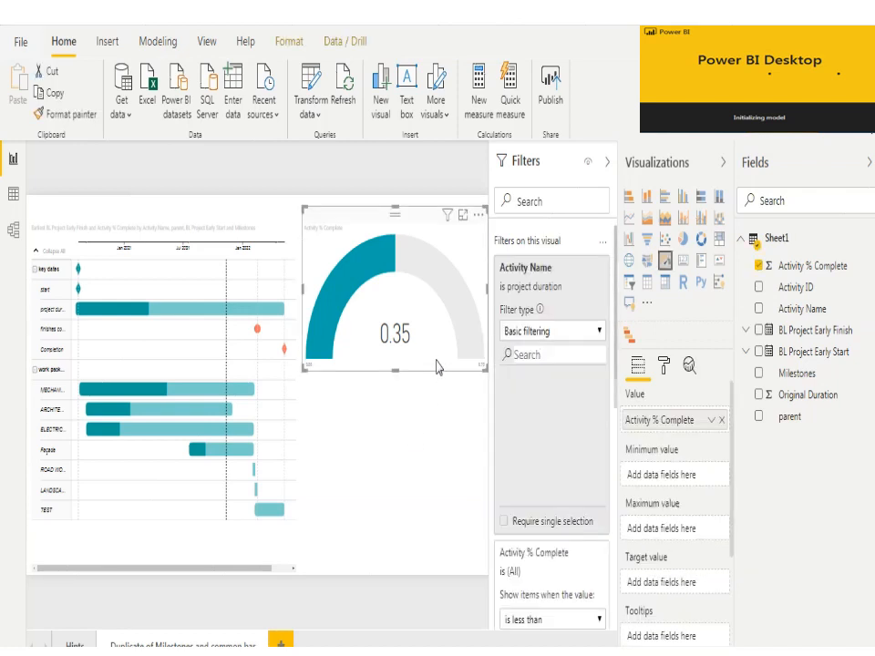
right_click(437, 368)
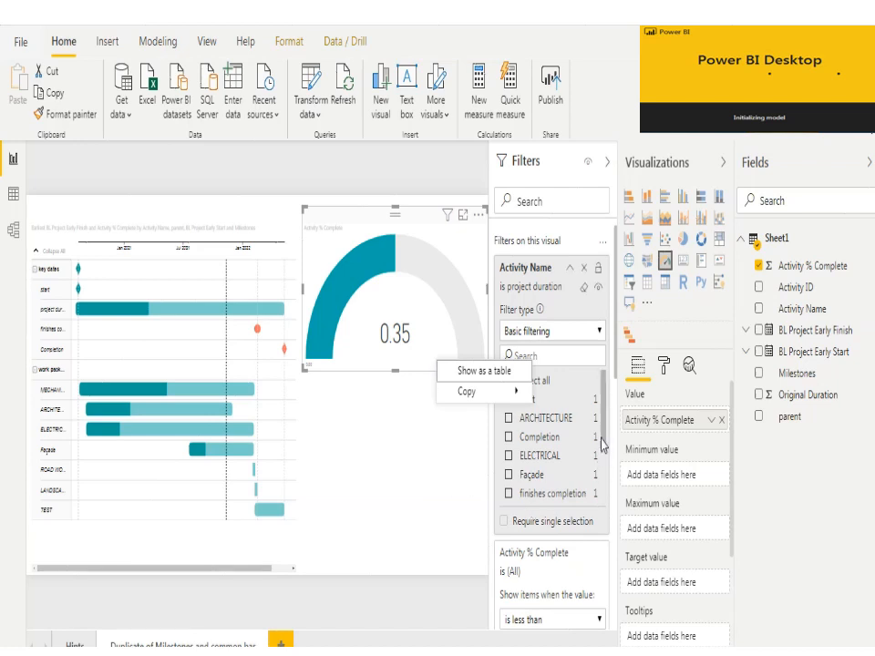
left_click_drag(601, 445, 600, 407)
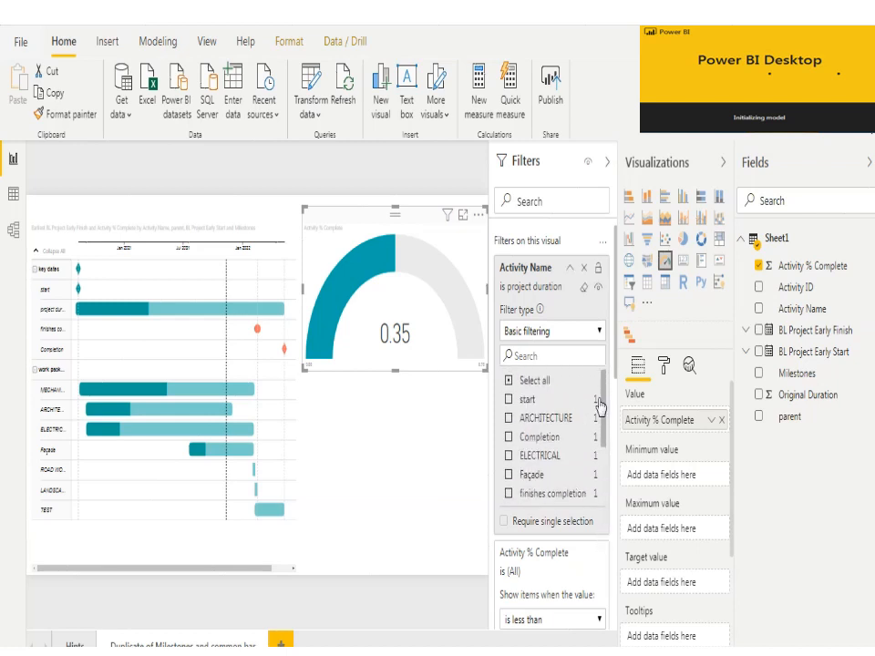
left_click(665, 366)
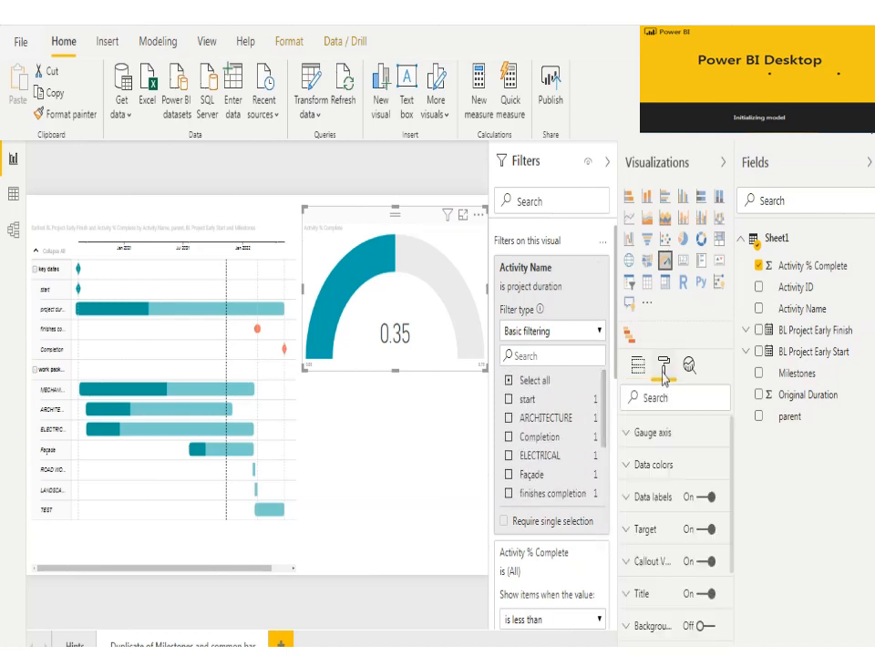
left_click(673, 436)
left_click_drag(732, 479, 731, 454)
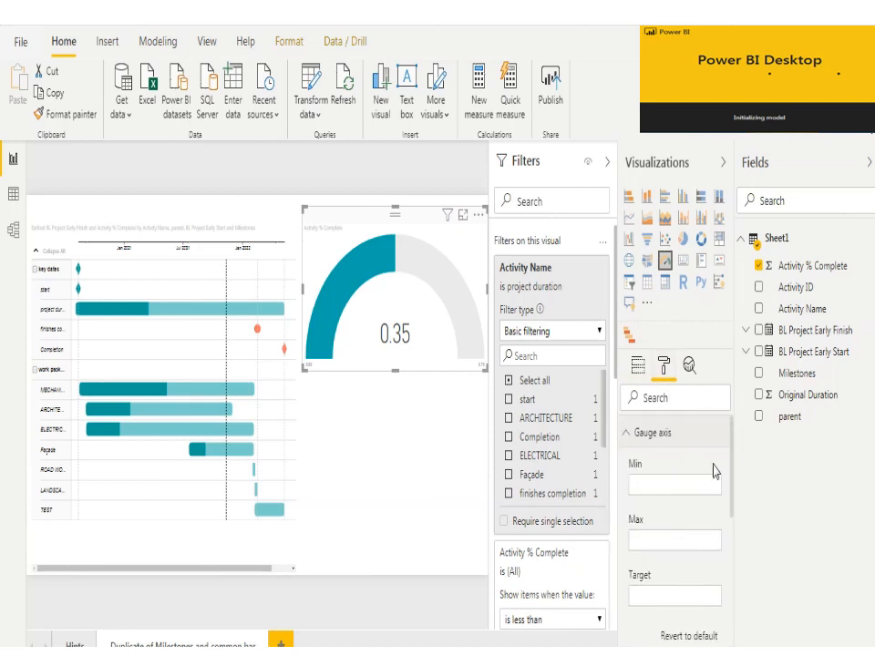
left_click(663, 492)
type("0")
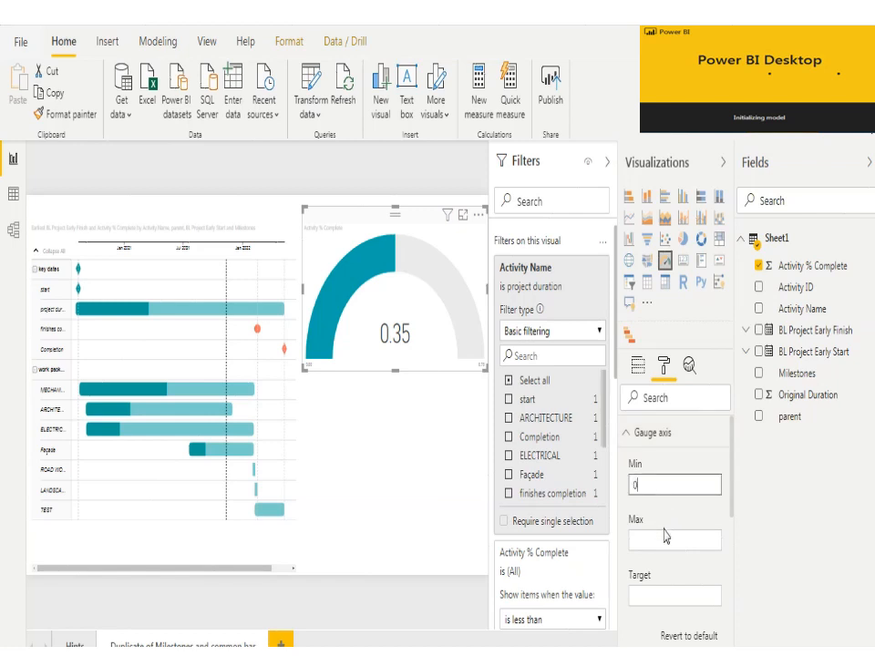
left_click(665, 533)
type("0")
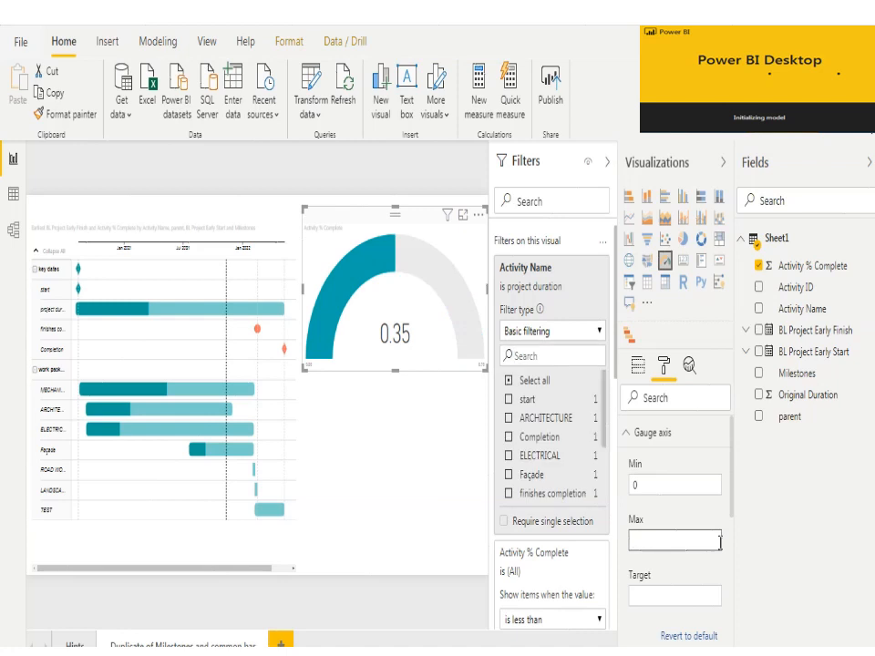
type("1")
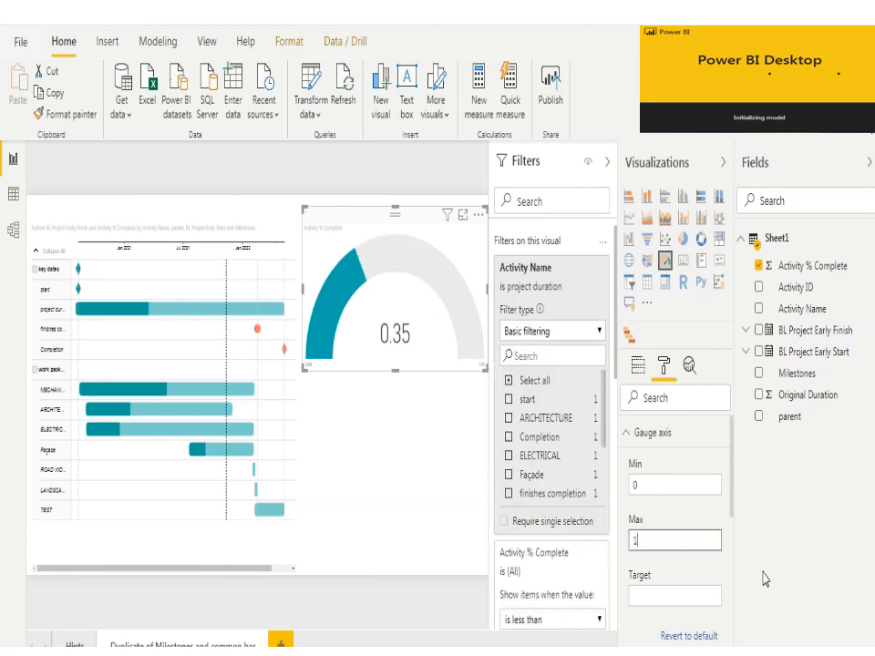
Duplicate the gauge below the original and shrink the copy to about half its width and two thirds of its height.
right_click(440, 341)
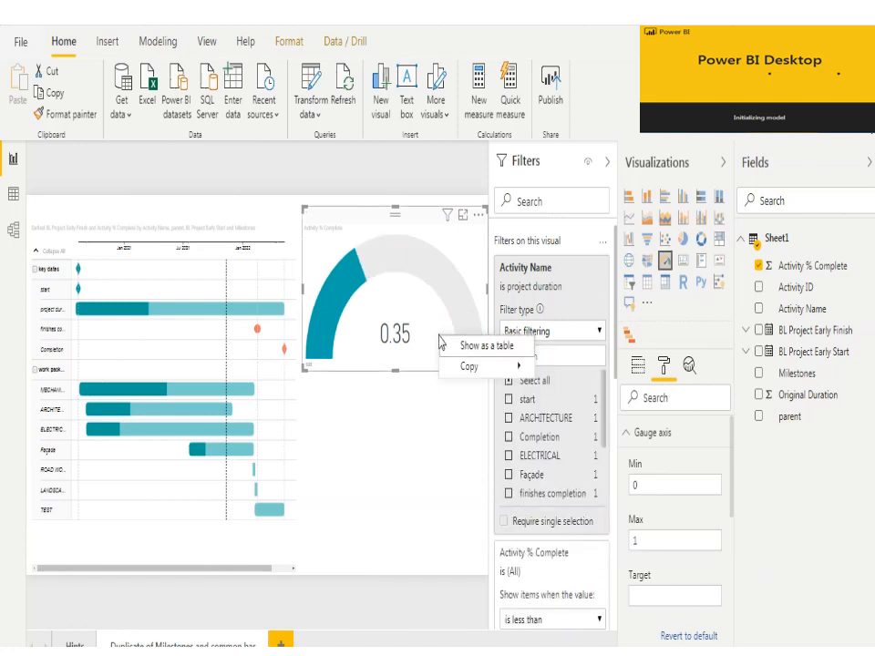
mouse_move(463, 369)
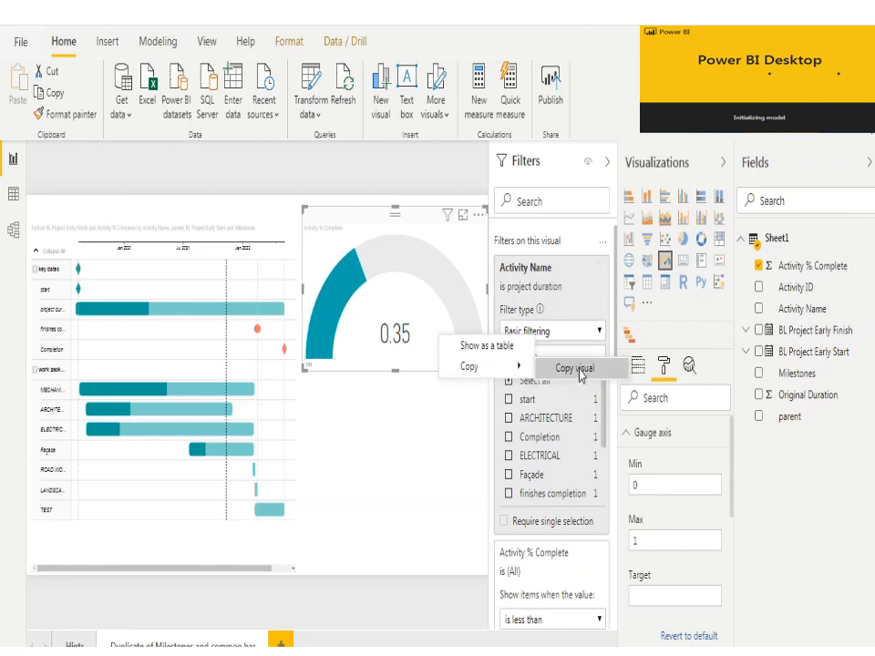
left_click(579, 367)
left_click(438, 450)
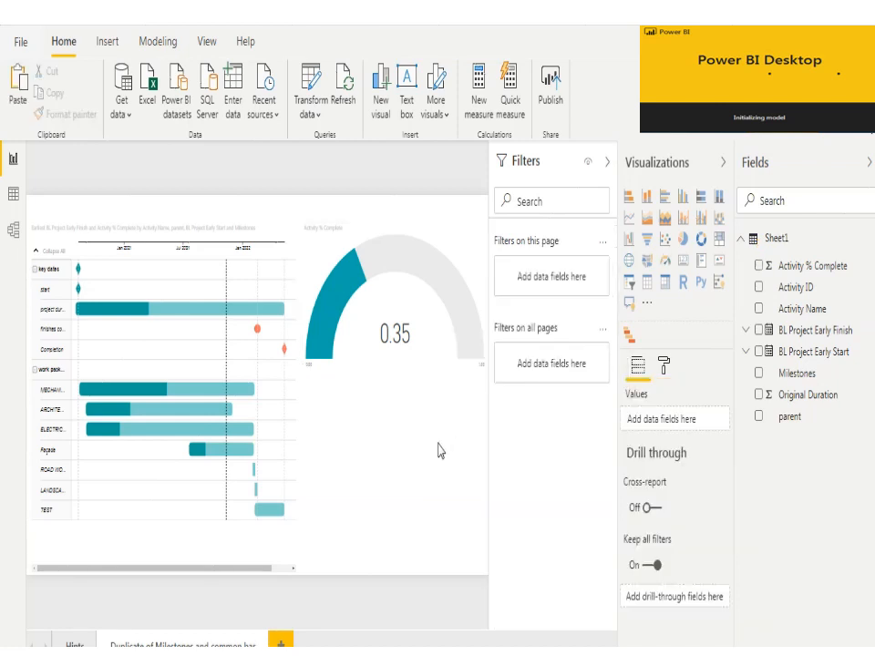
key("ctrl+v")
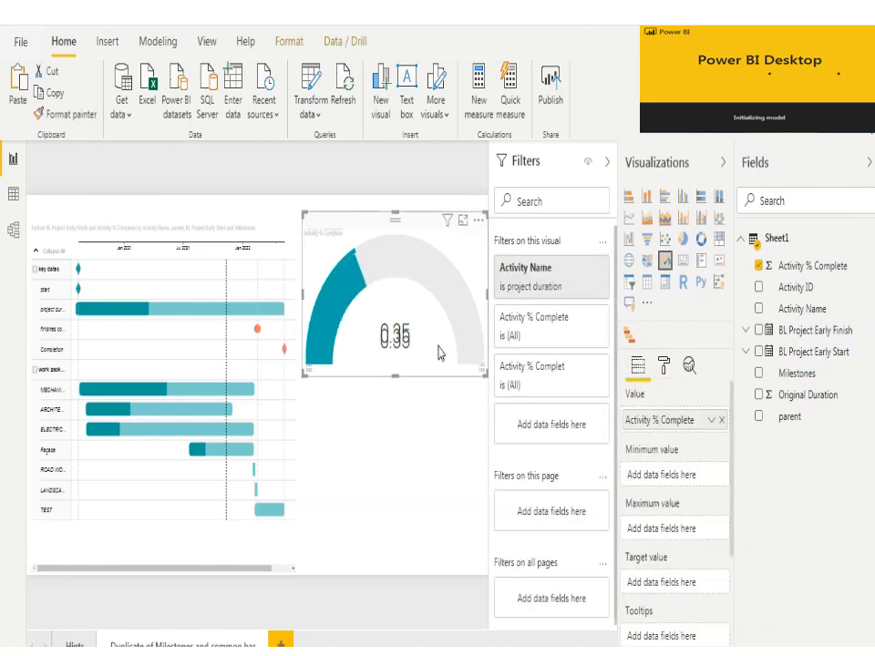
left_click_drag(439, 361, 445, 512)
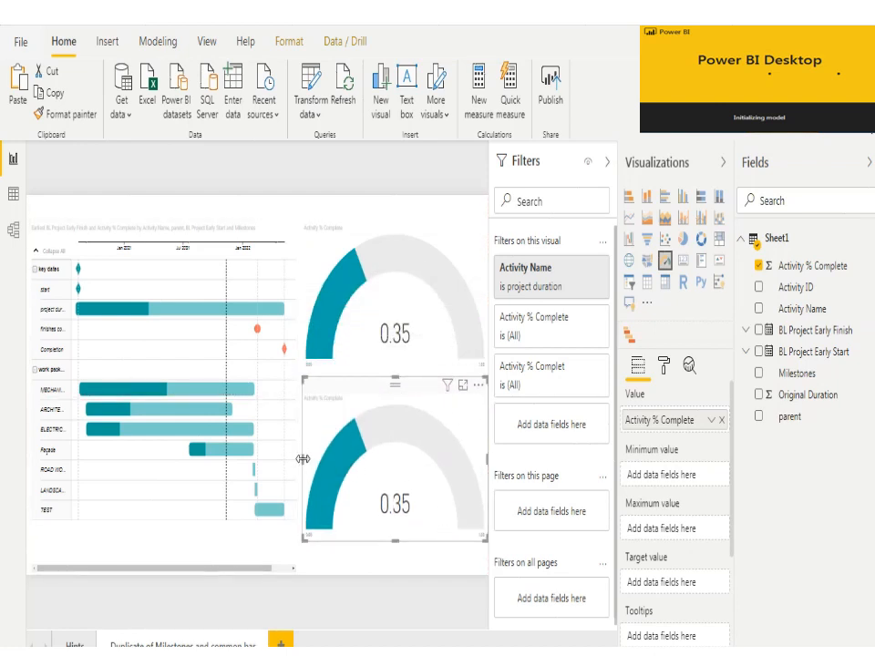
left_click_drag(304, 458, 395, 498)
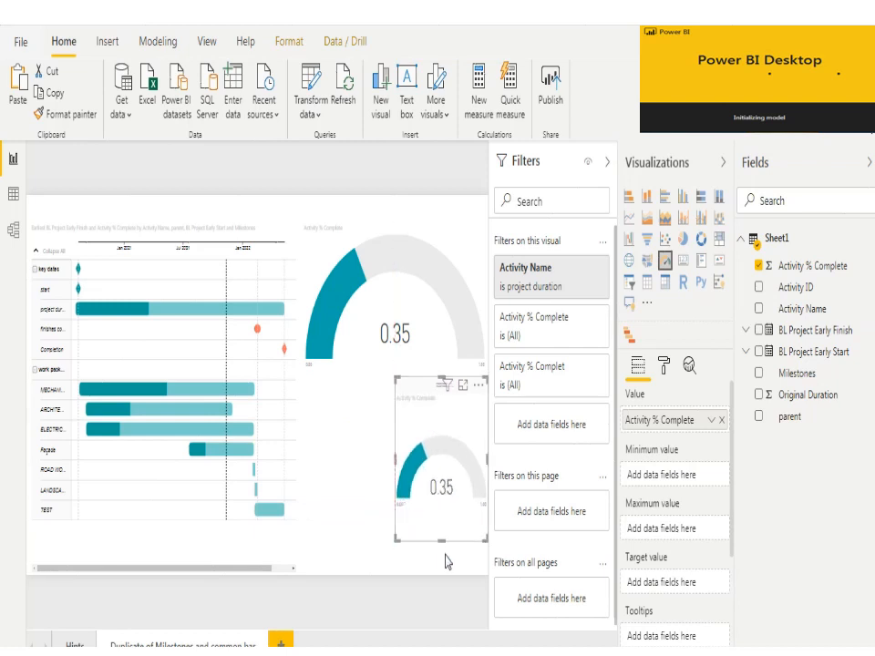
left_click_drag(442, 540, 446, 501)
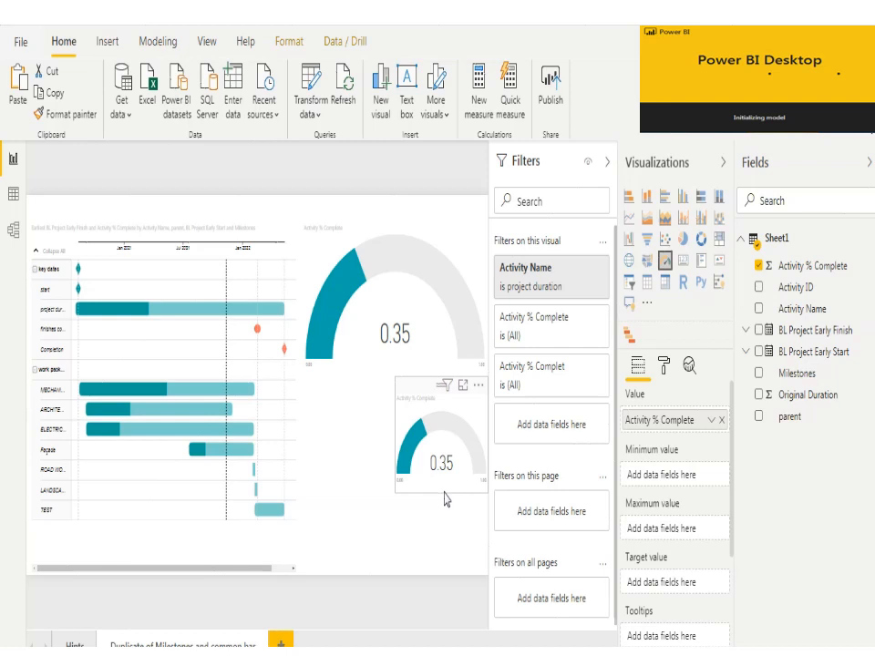
Change the upper gauge's title text to Total and centre the title.
left_click(344, 306)
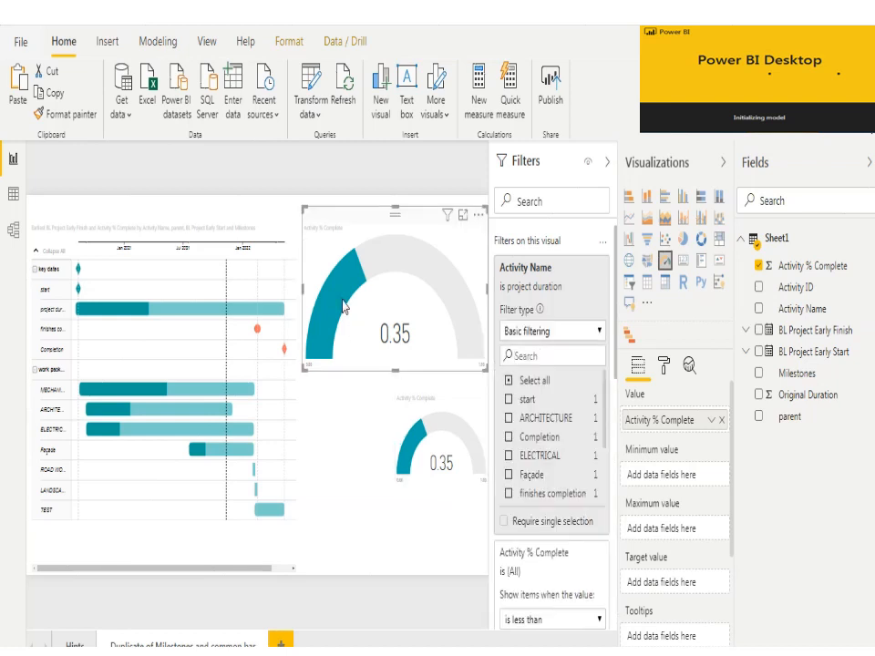
left_click(663, 374)
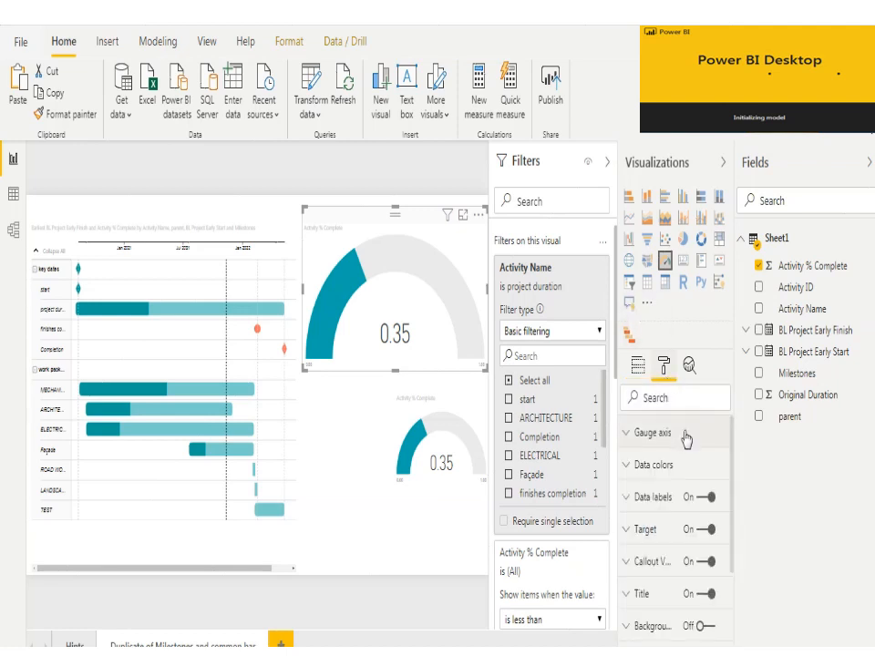
left_click(662, 606)
left_click(682, 644)
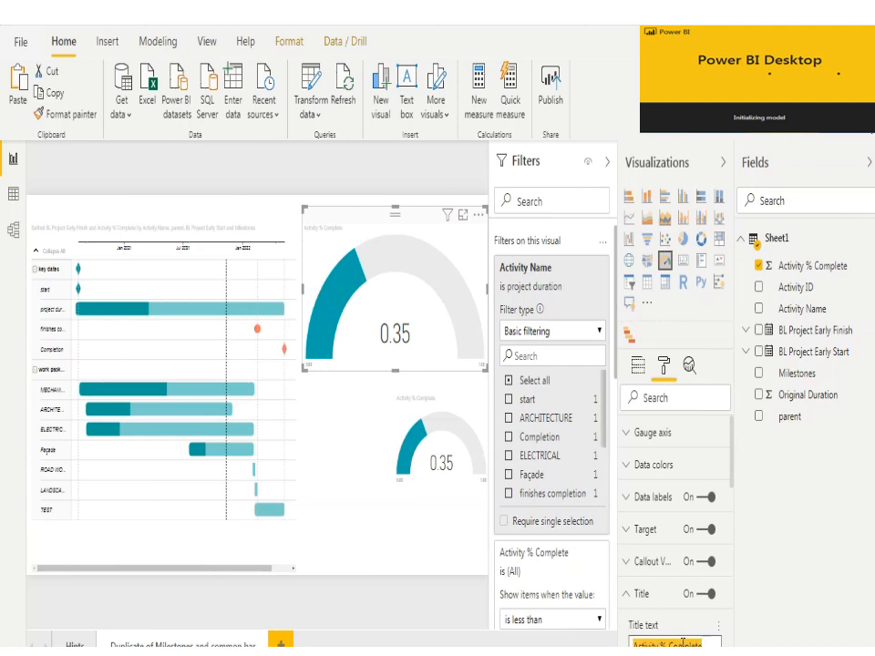
type("Total")
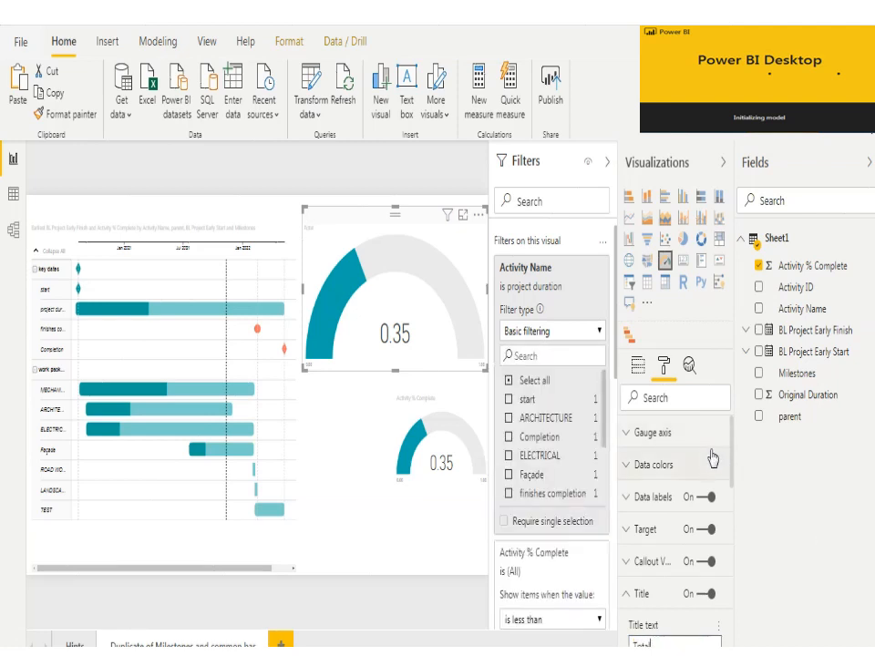
left_click_drag(735, 468, 732, 550)
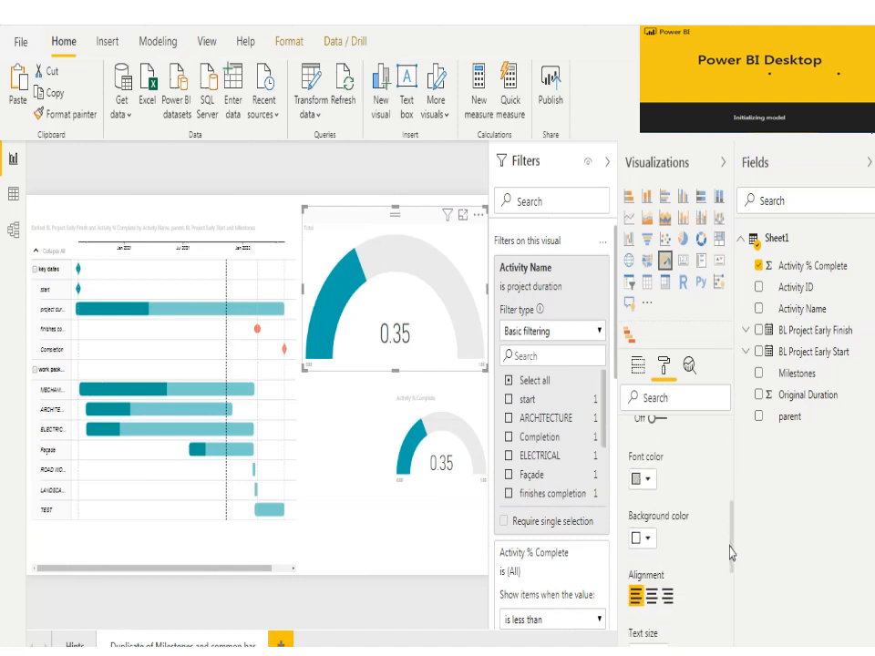
left_click(651, 595)
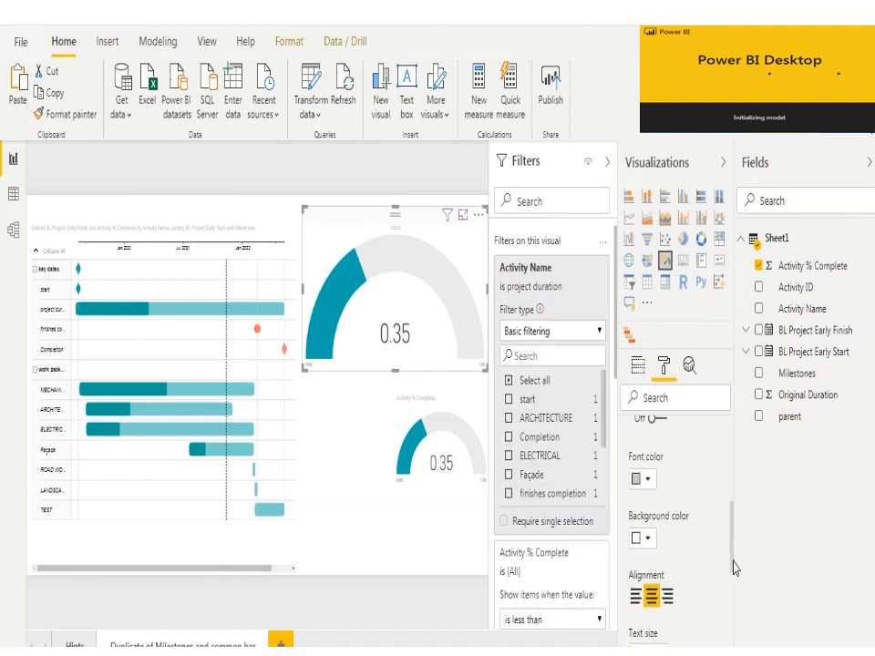
Format the Total gauge's title in black with a text size of 34 pt.
left_click_drag(734, 566, 733, 593)
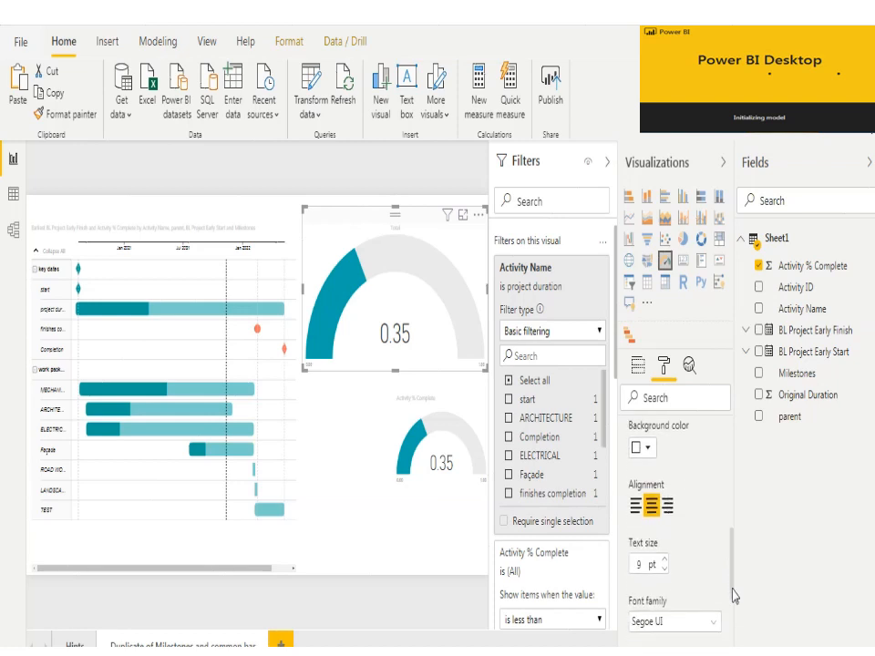
left_click(666, 553)
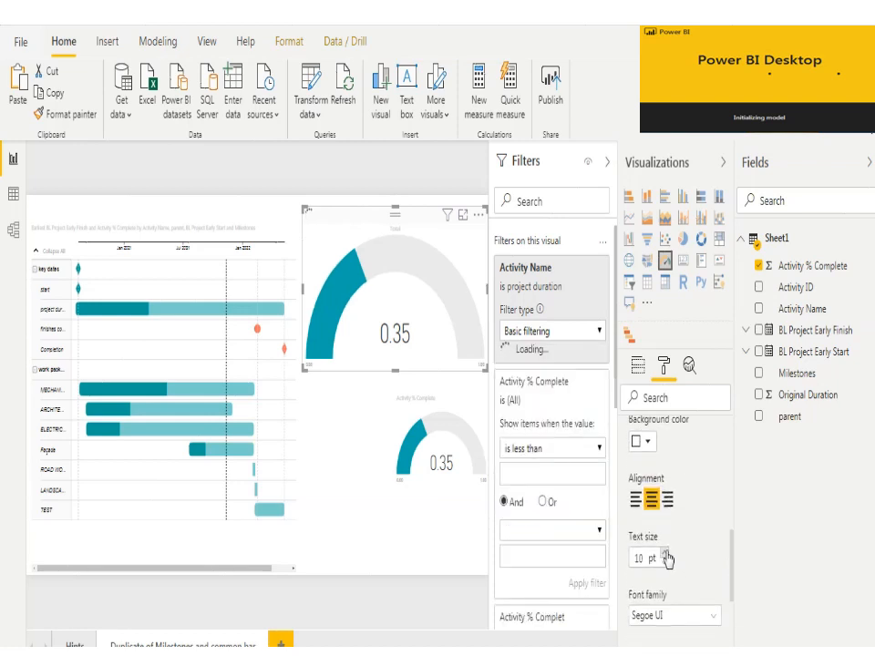
left_click(667, 553)
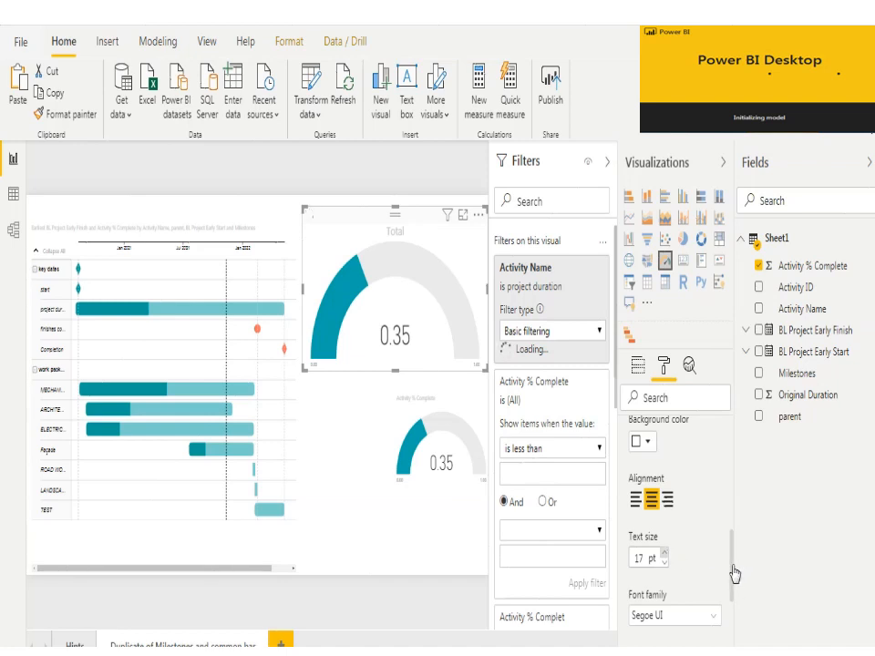
left_click_drag(735, 572, 734, 518)
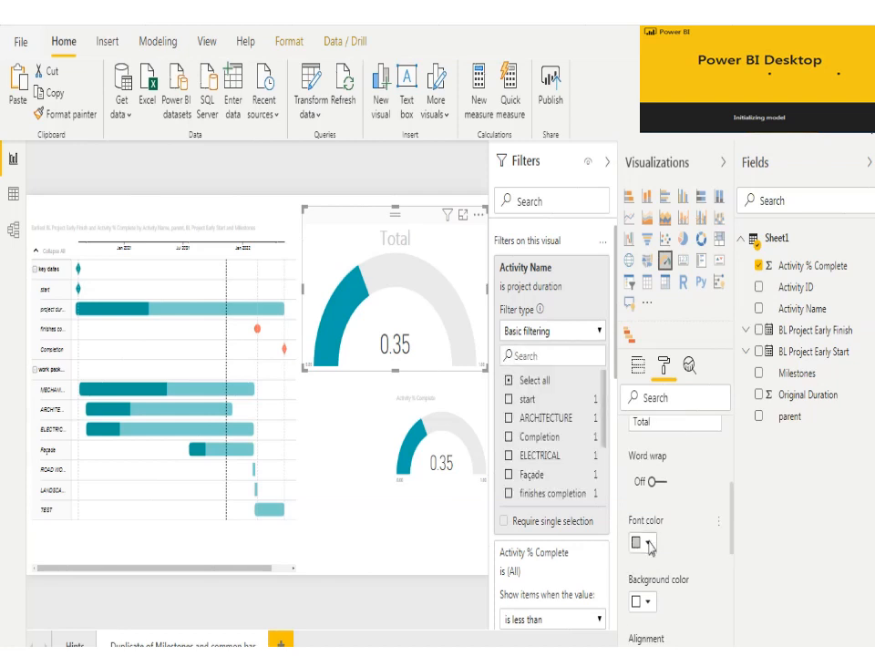
left_click(650, 547)
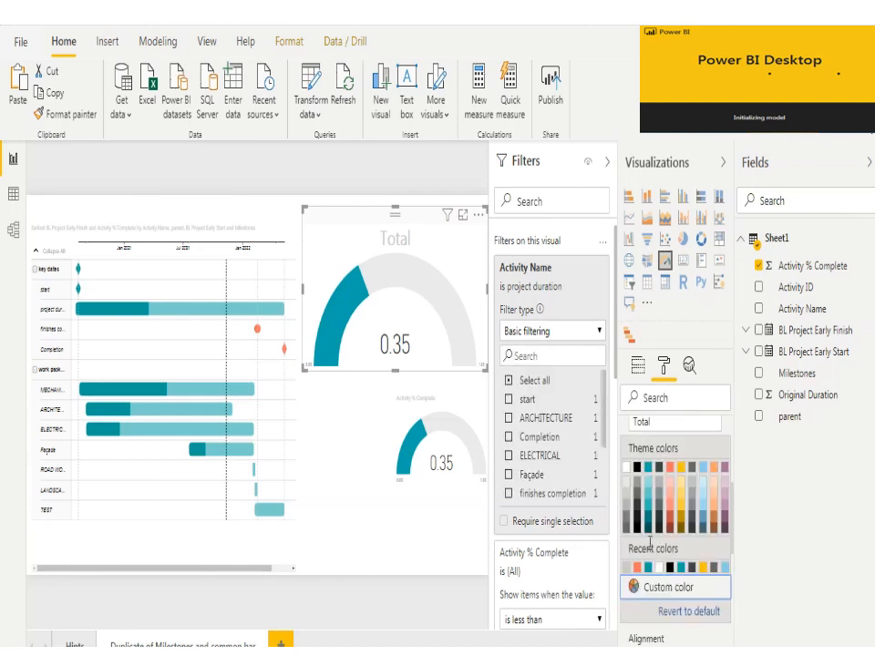
left_click(638, 476)
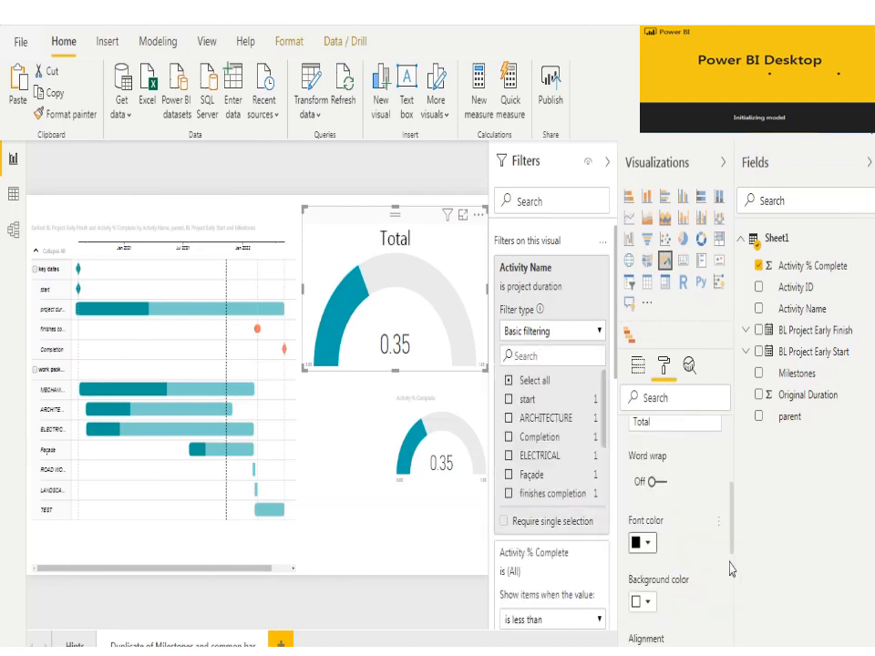
left_click_drag(734, 552, 732, 606)
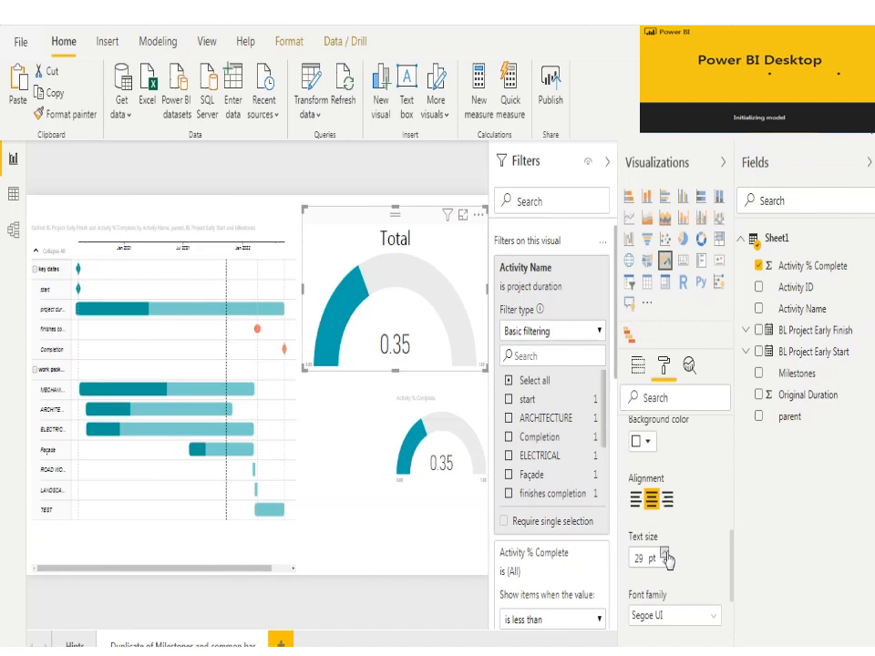
left_click(665, 551)
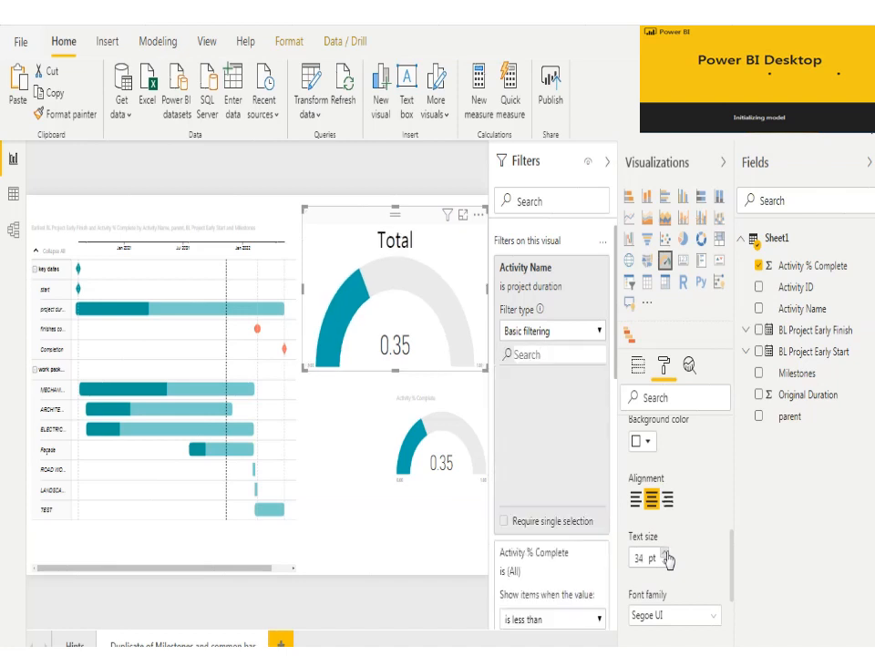
Delete the smaller gauge copy below the Total gauge.
left_click(461, 481)
key("Delete")
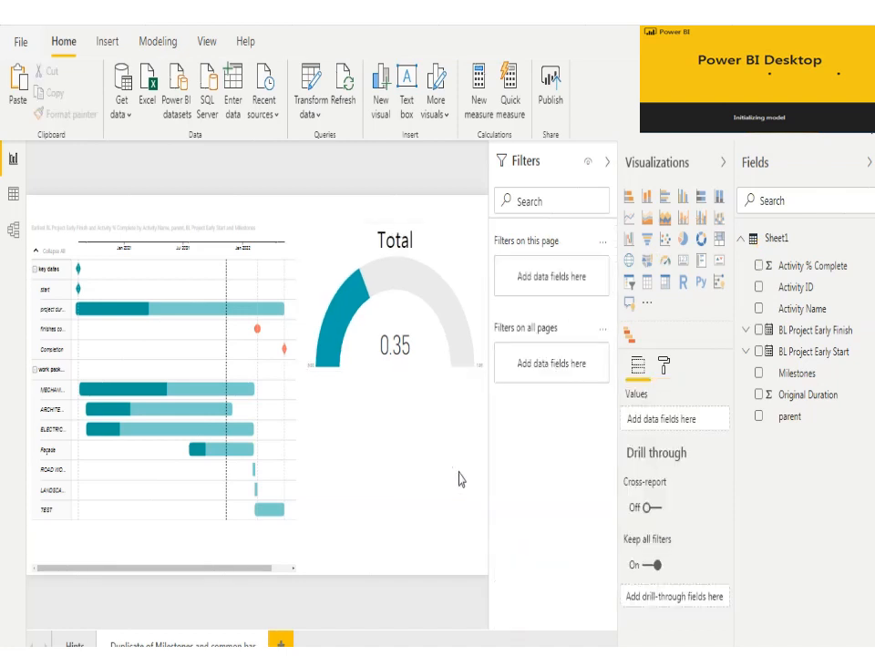
Duplicate the formatted Total gauge, place the copy below the original and narrow it to a little over half its width.
left_click(422, 319)
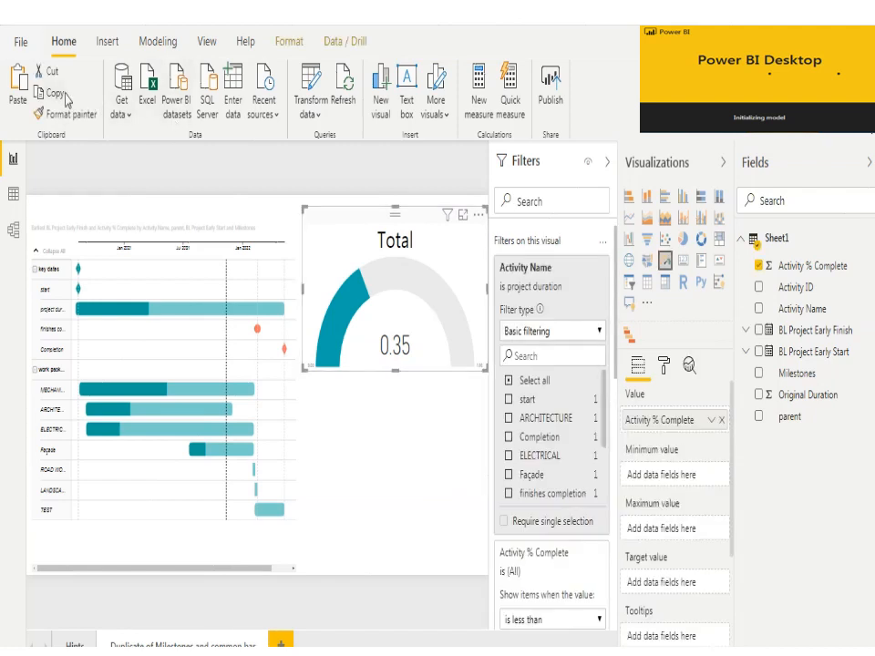
left_click(18, 91)
left_click_drag(343, 279, 382, 462)
left_click(381, 462)
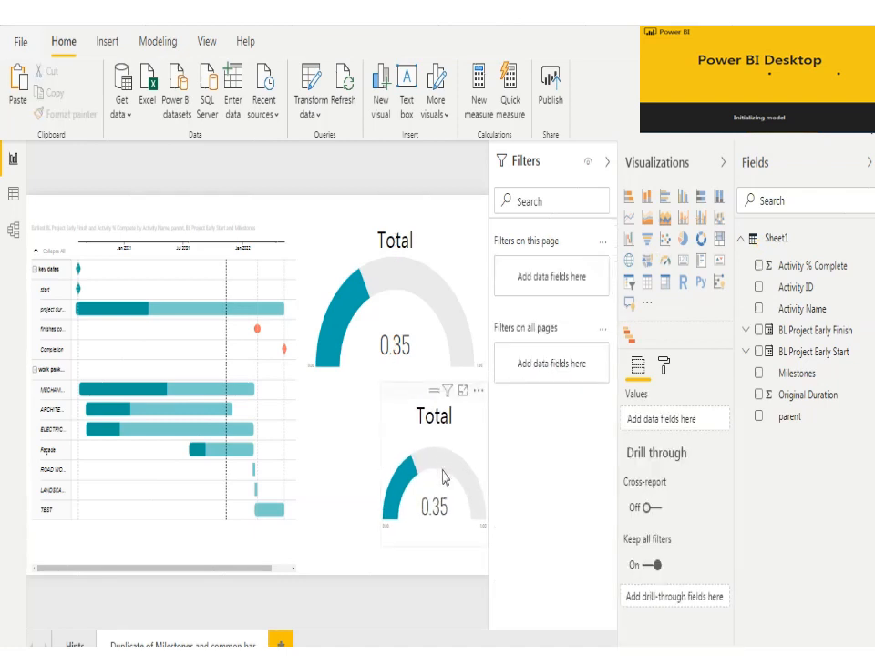
Change the lower gauge's Activity Name filter from project duration to ARCHITECTURE only.
left_click(444, 478)
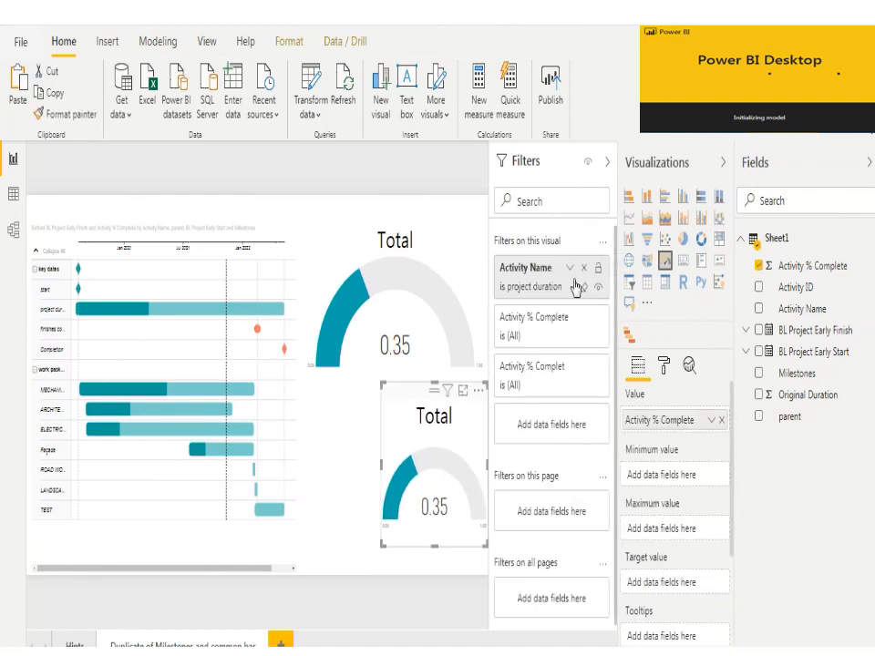
left_click(570, 269)
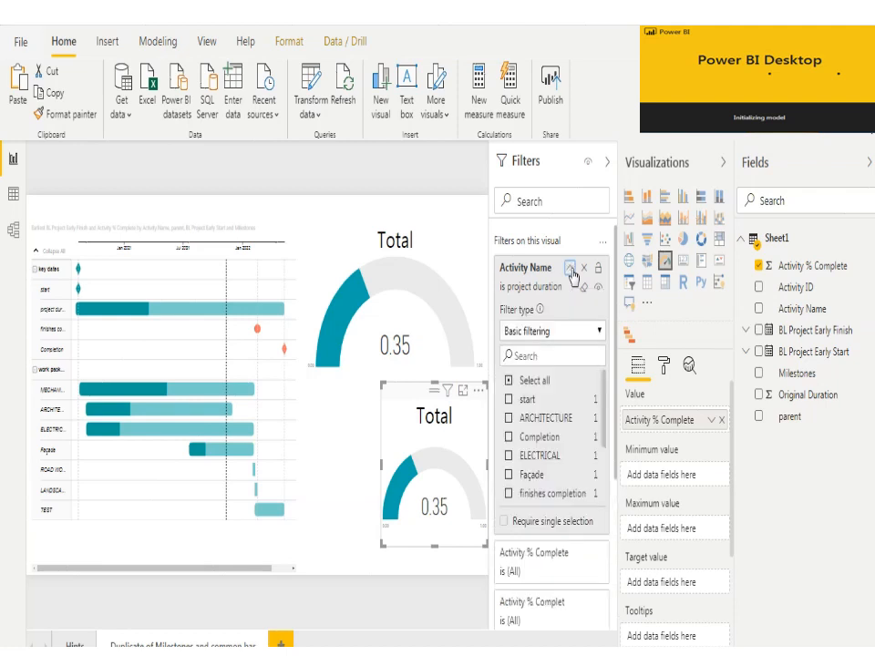
left_click(529, 387)
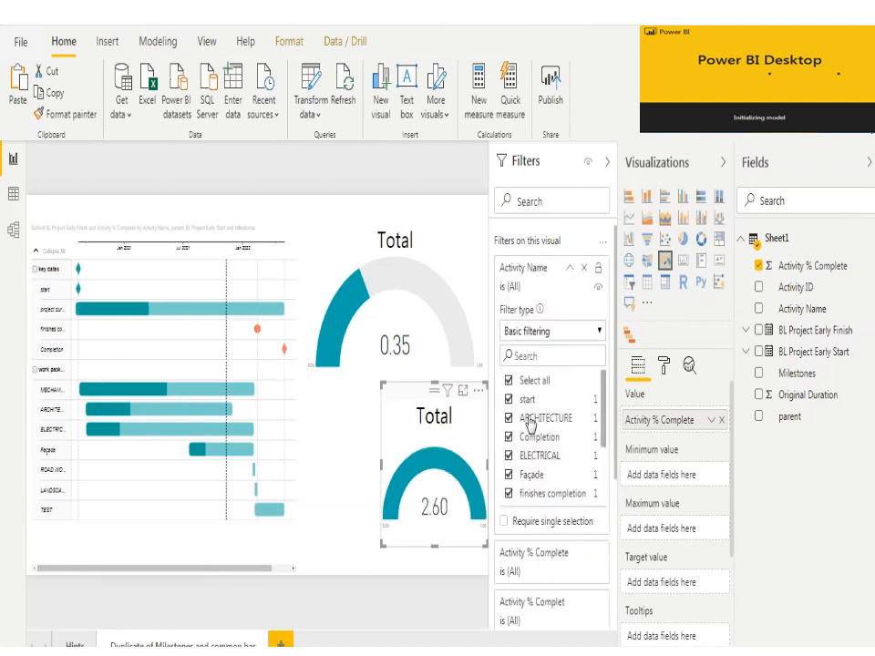
left_click(508, 383)
left_click(538, 419)
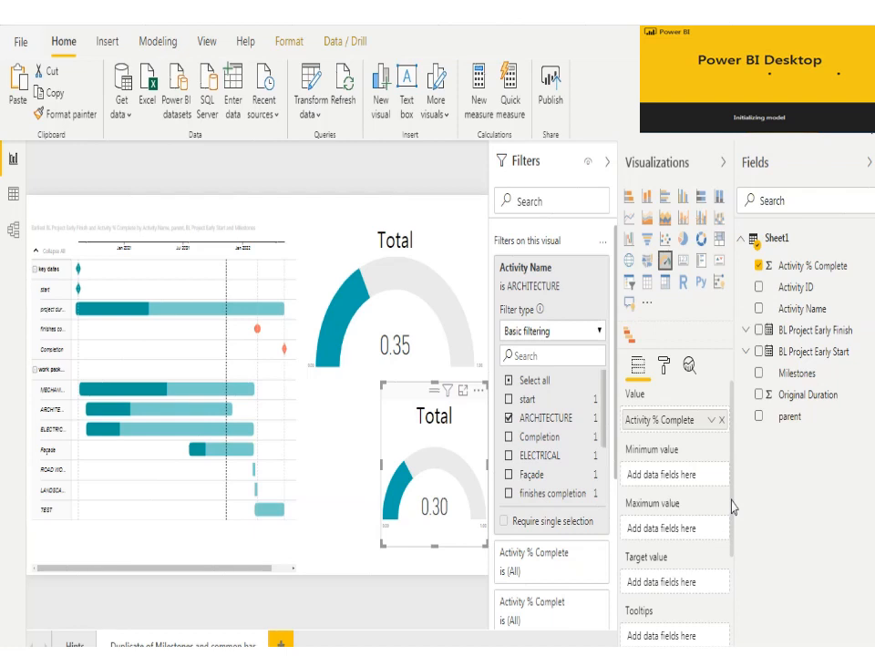
Retitle the lower gauge Arch, reduce its height by about a third and narrow it slightly.
left_click(664, 365)
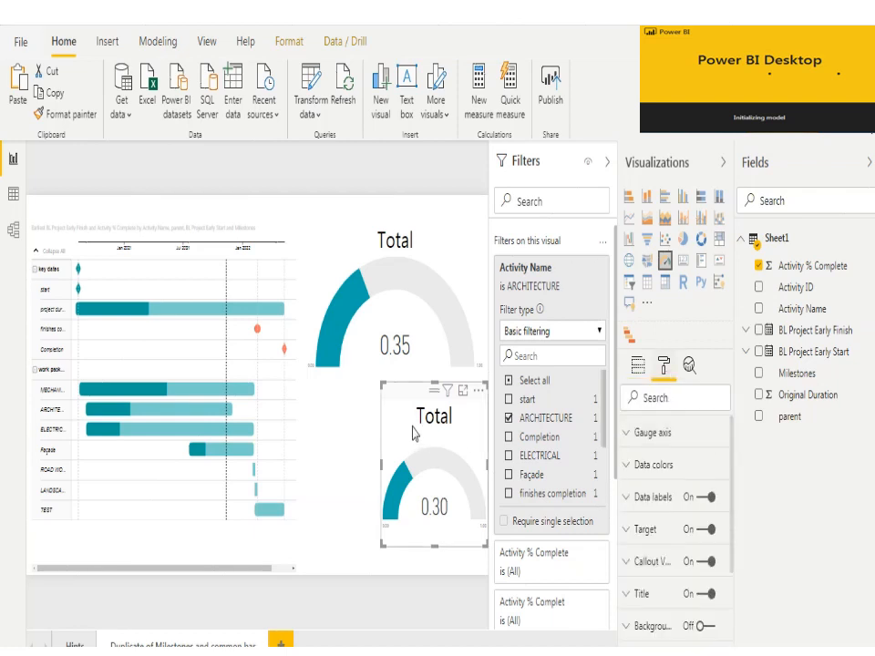
left_click_drag(434, 546, 440, 500)
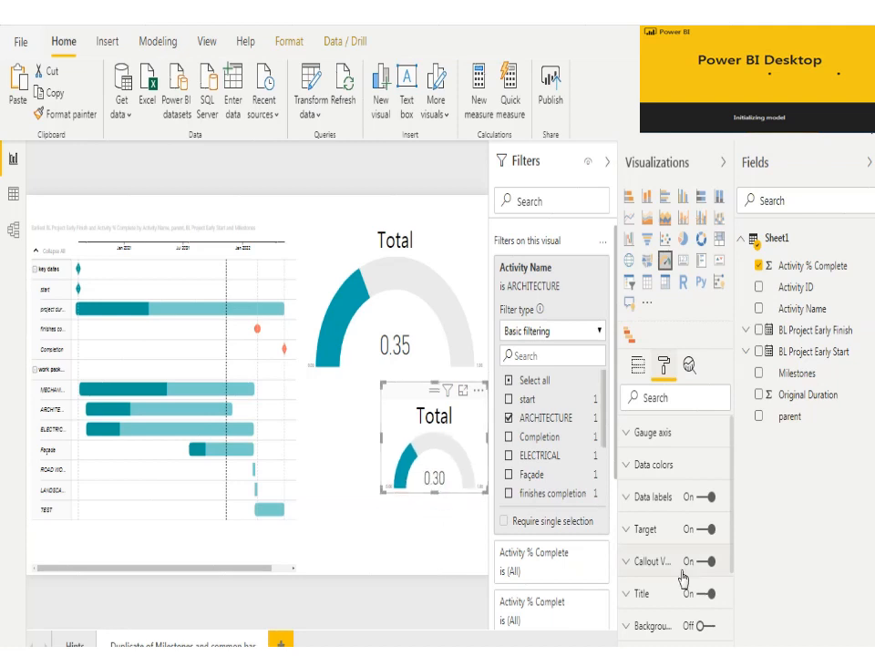
left_click(690, 602)
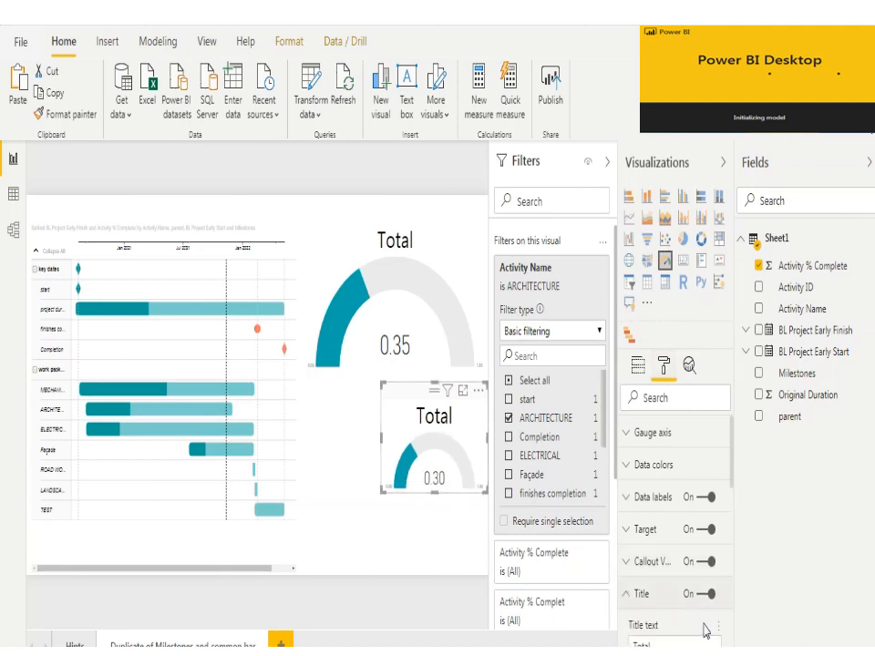
left_click(665, 644)
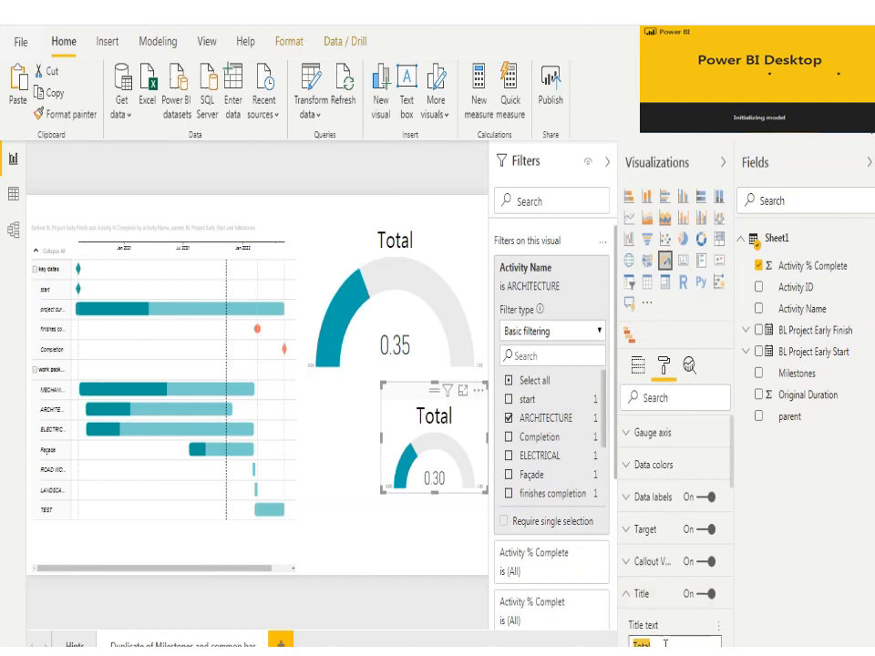
type("Arc")
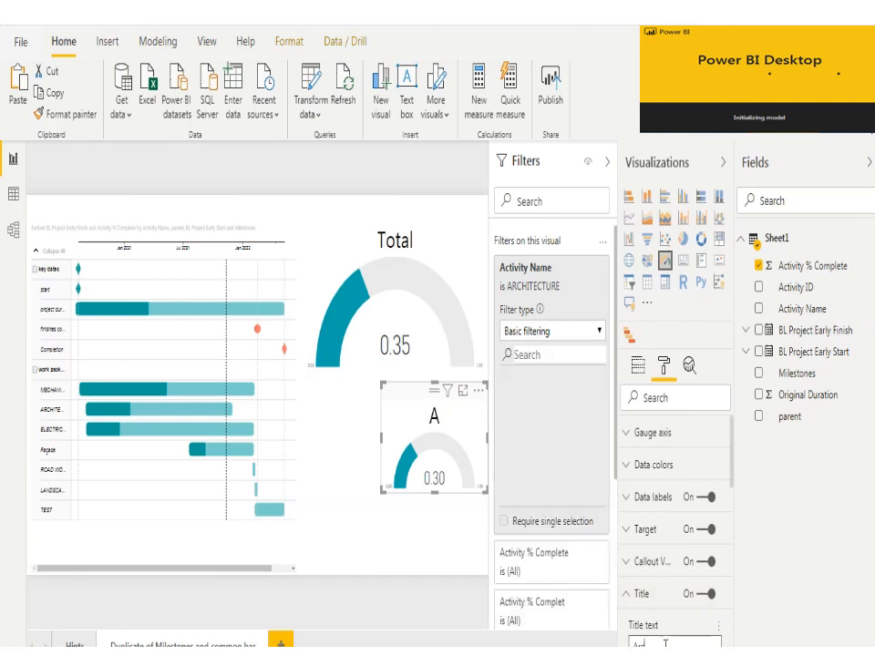
type("h")
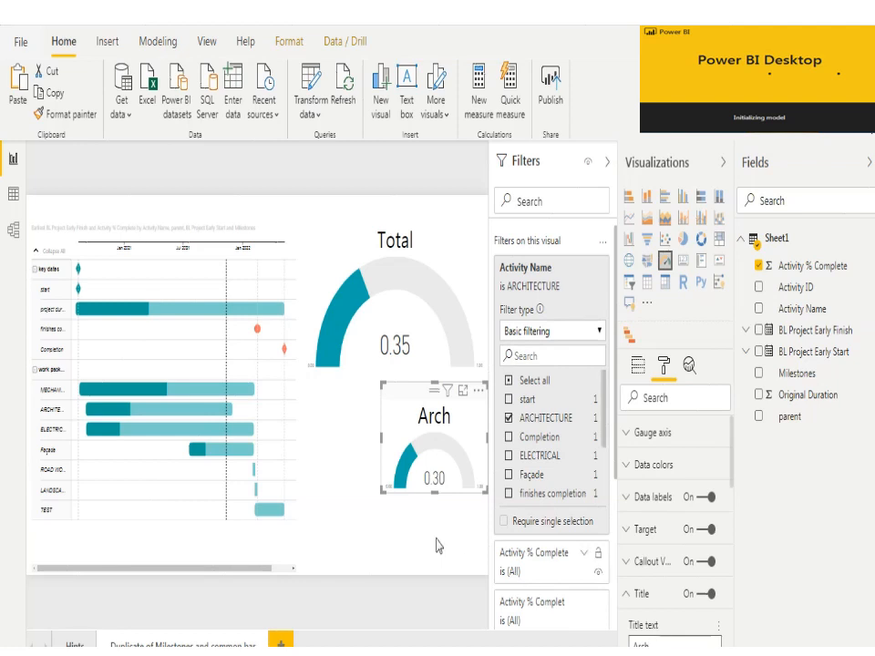
left_click_drag(383, 439, 396, 439)
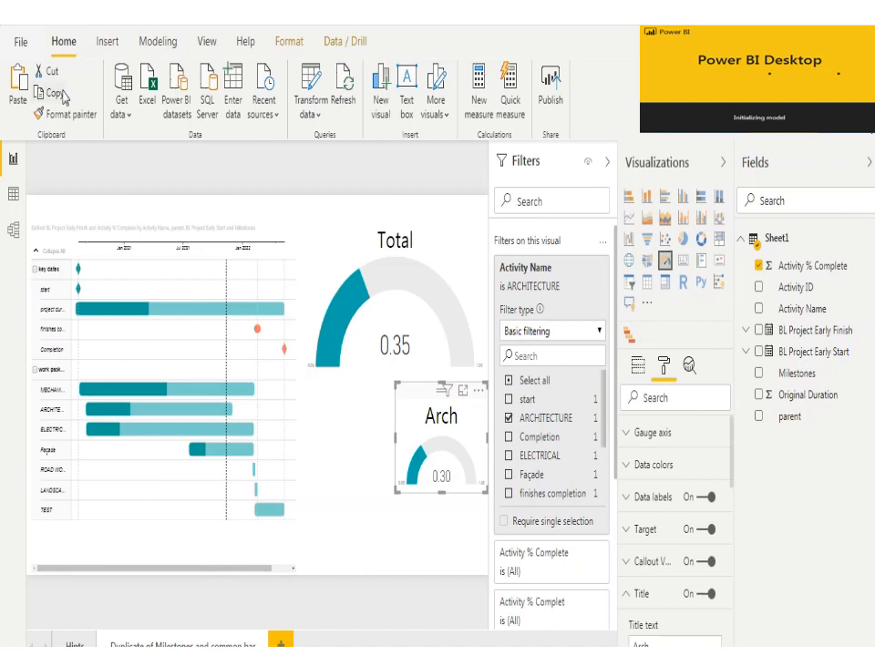
Duplicate the Arch gauge and place the copy directly beside the original under the Total gauge.
left_click(17, 87)
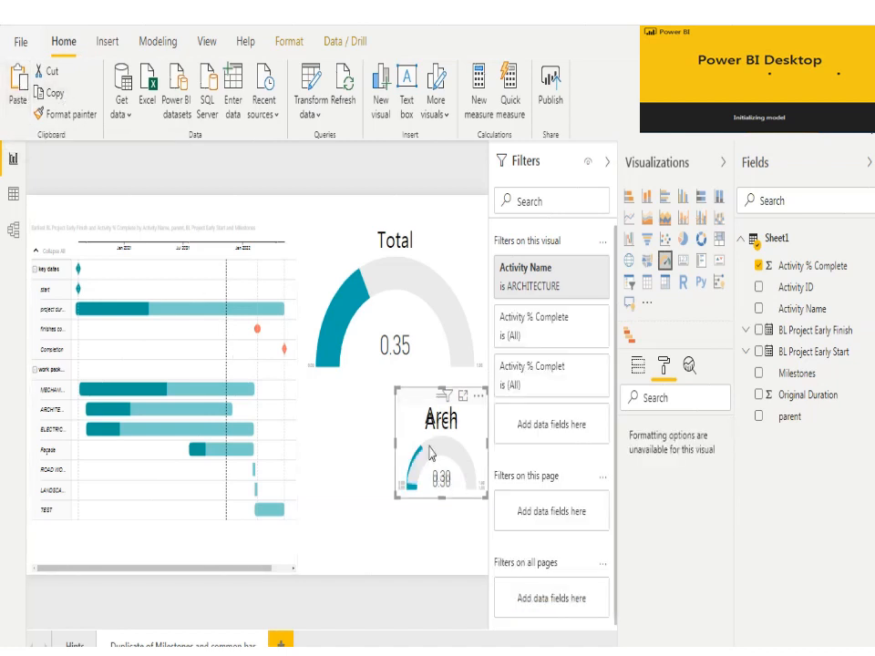
left_click_drag(426, 459, 335, 453)
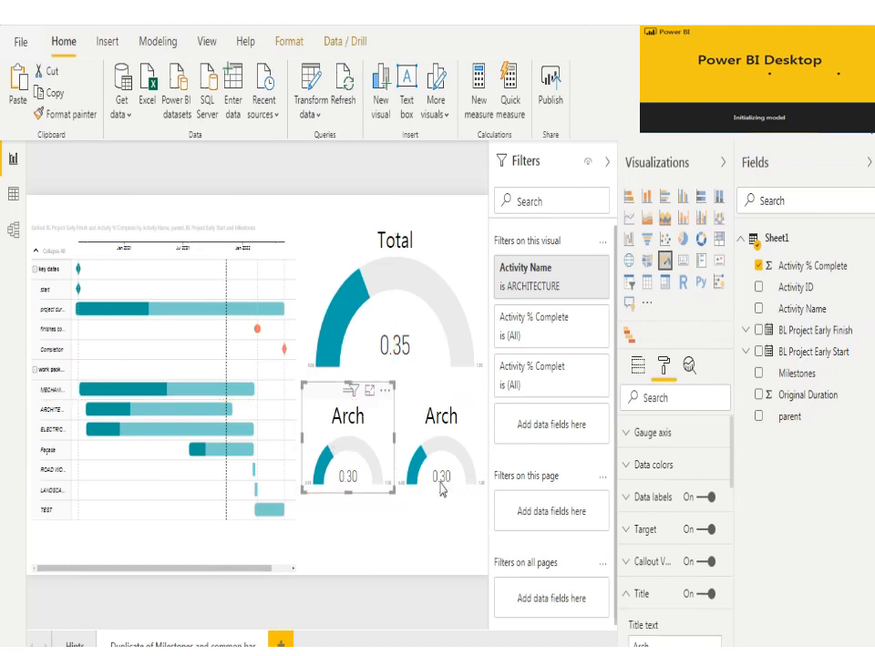
Change the new gauge's Activity Name filter from ARCHITECTURE to Façade only and retitle it Facade.
left_click(570, 269)
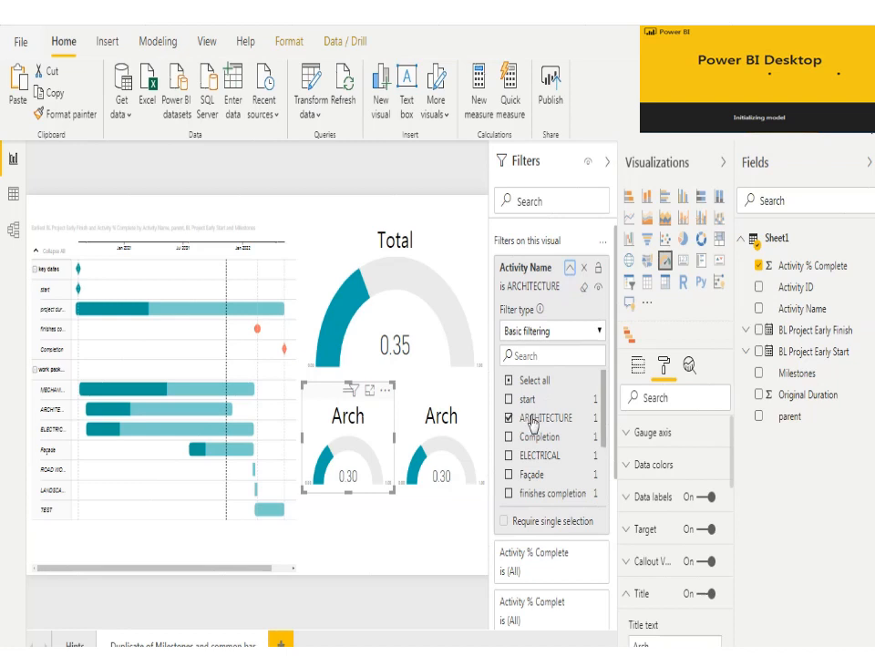
left_click(538, 475)
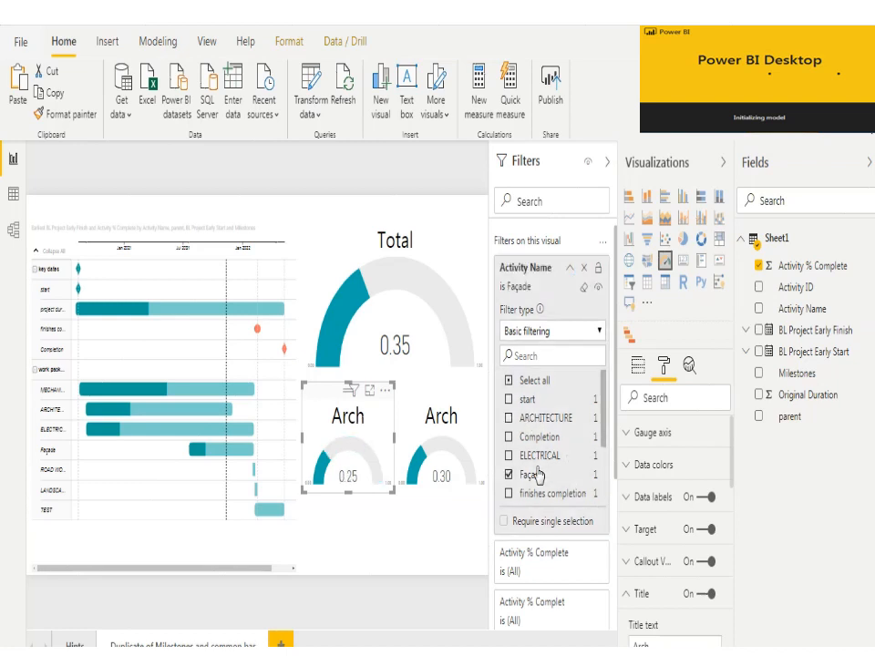
left_click(673, 646)
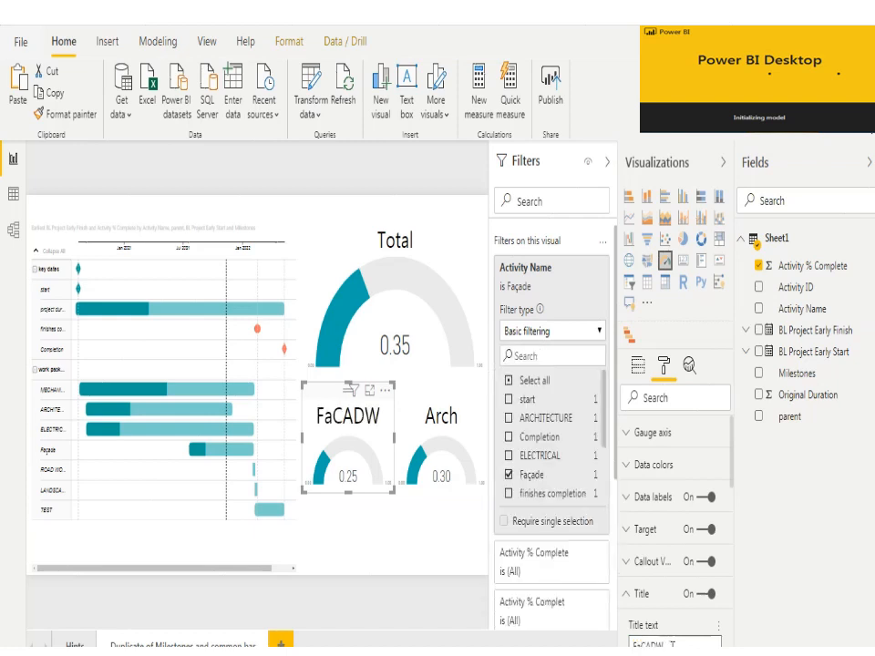
key("BackSpace")
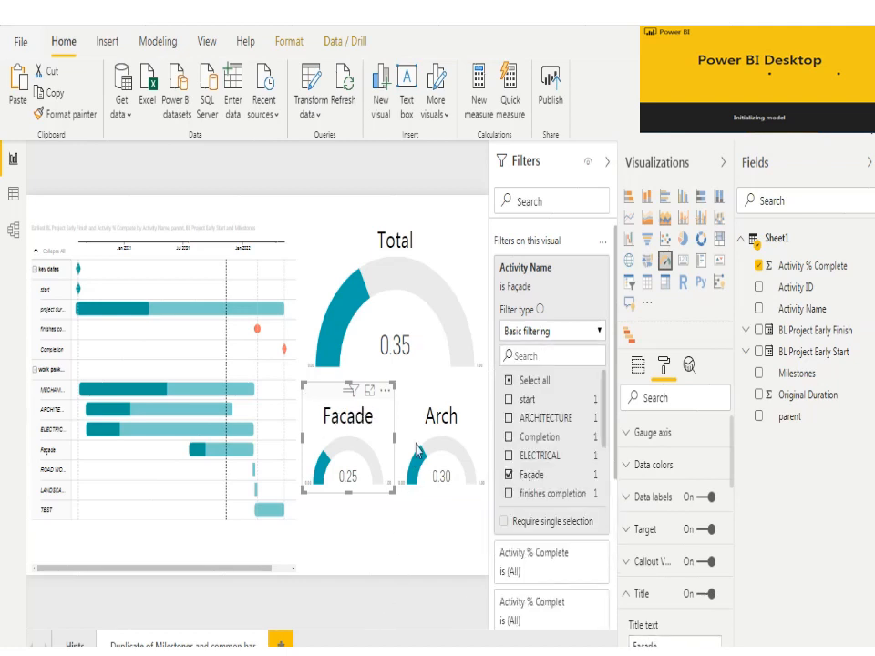
Duplicate the Facade and Arch gauges together and place the copied pair in a second row at the page's lower edge.
left_click(416, 449)
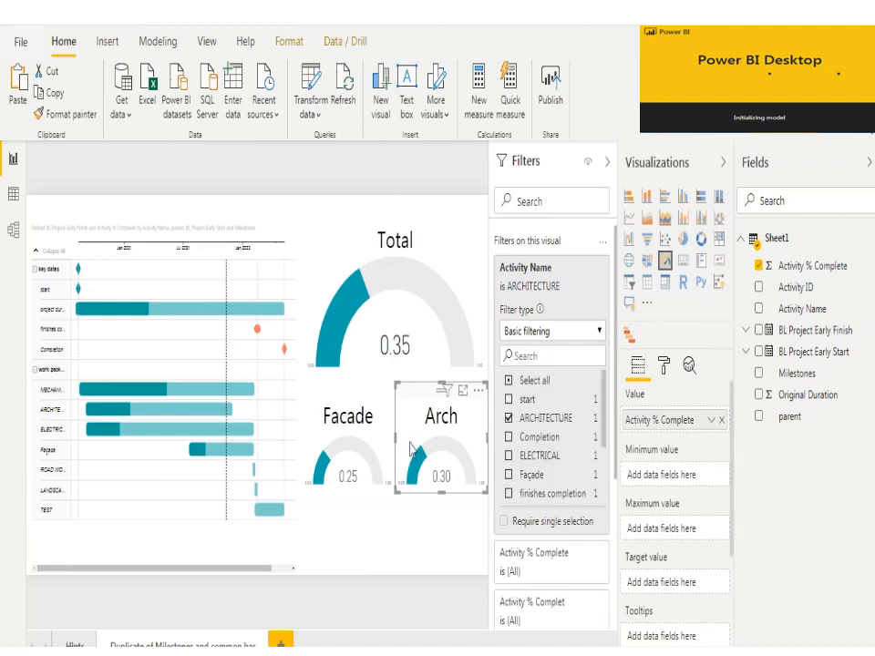
left_click(380, 444, "ctrl")
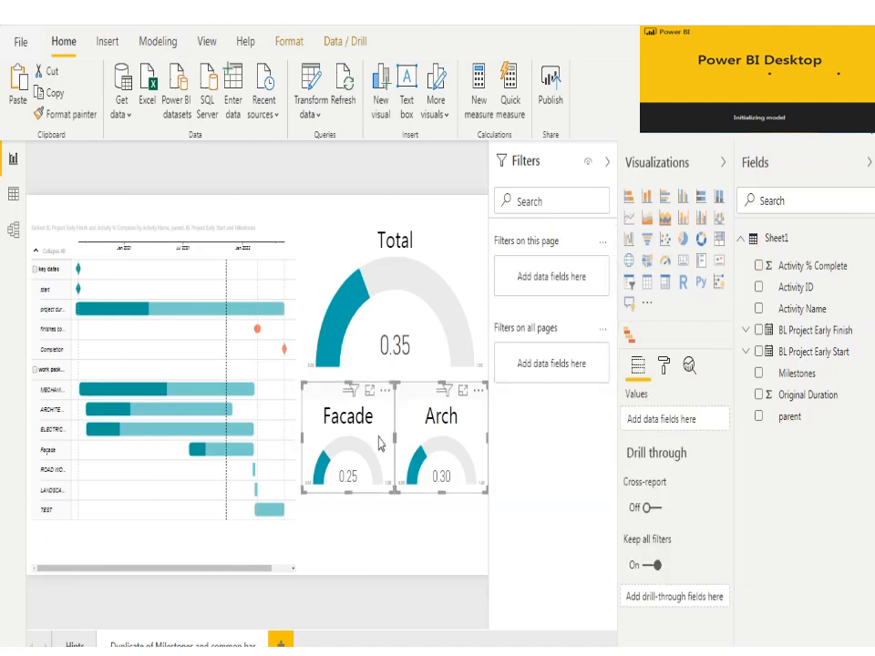
left_click(20, 91)
left_click_drag(351, 436, 351, 513)
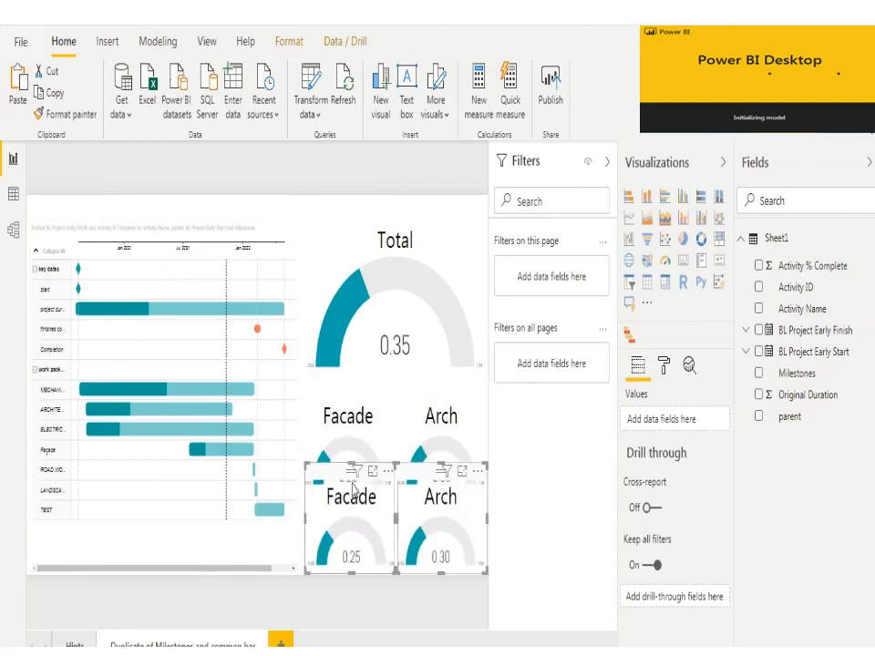
left_click(371, 393)
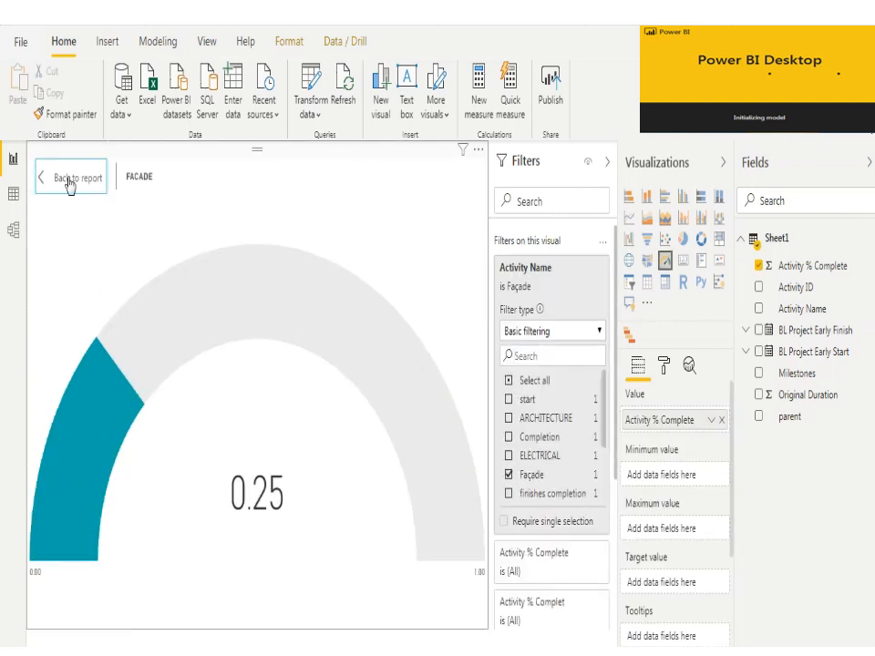
left_click(70, 180)
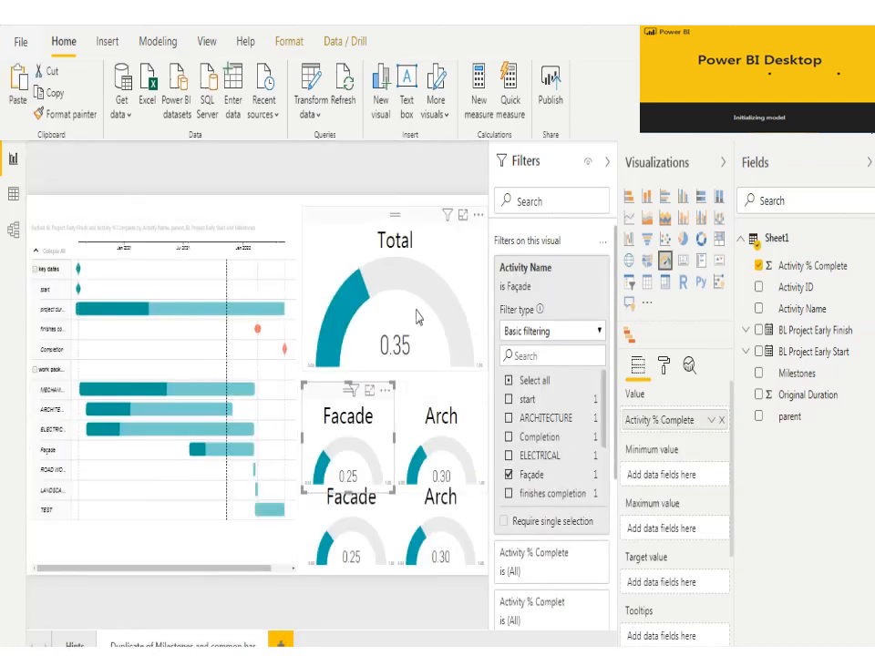
Reduce the Total gauge's height slightly and move the original Facade and Arch gauges up together to clear the row below.
left_click(396, 344)
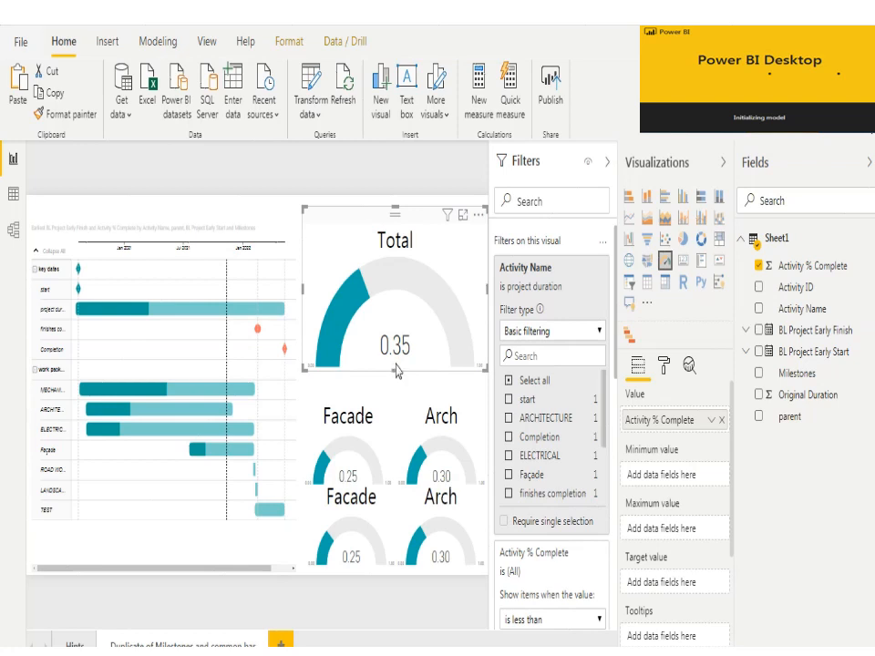
left_click_drag(397, 369, 398, 366)
left_click(414, 419)
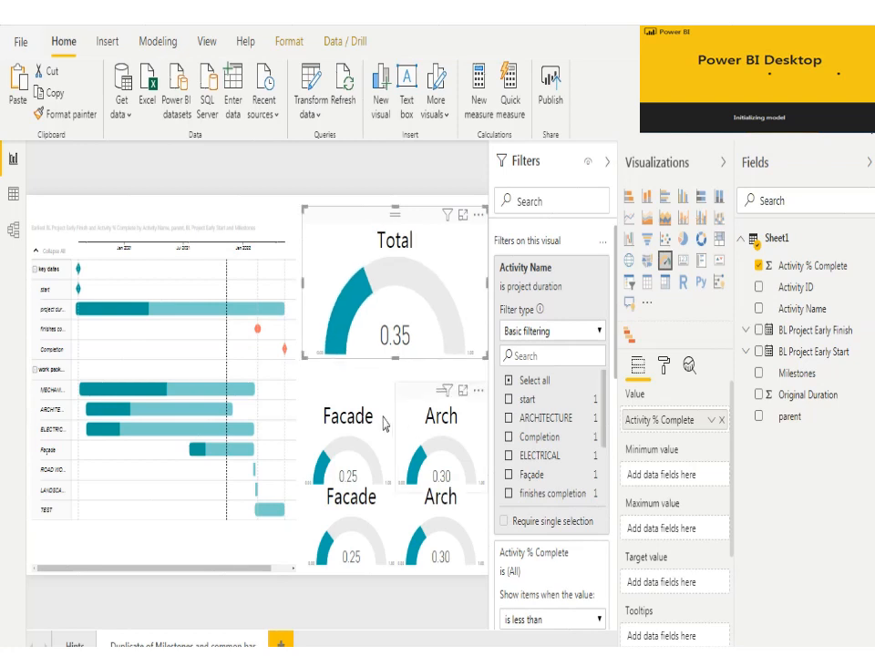
left_click(383, 417, "ctrl")
left_click_drag(383, 417, 381, 401)
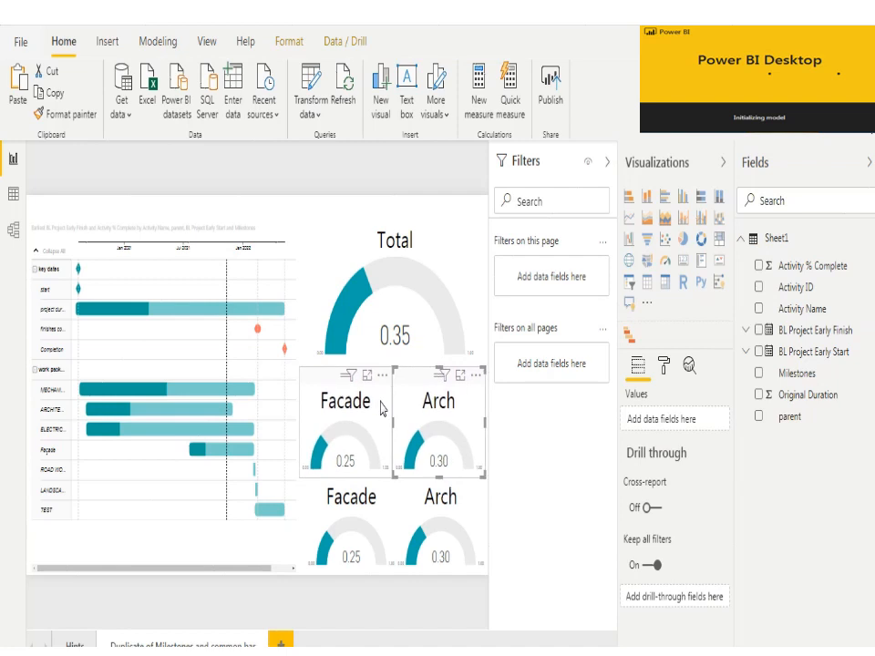
left_click(399, 496)
Filter the lower Arch gauge's Activity Name to ELECTRICAL only and retitle it Elect.
left_click(413, 506)
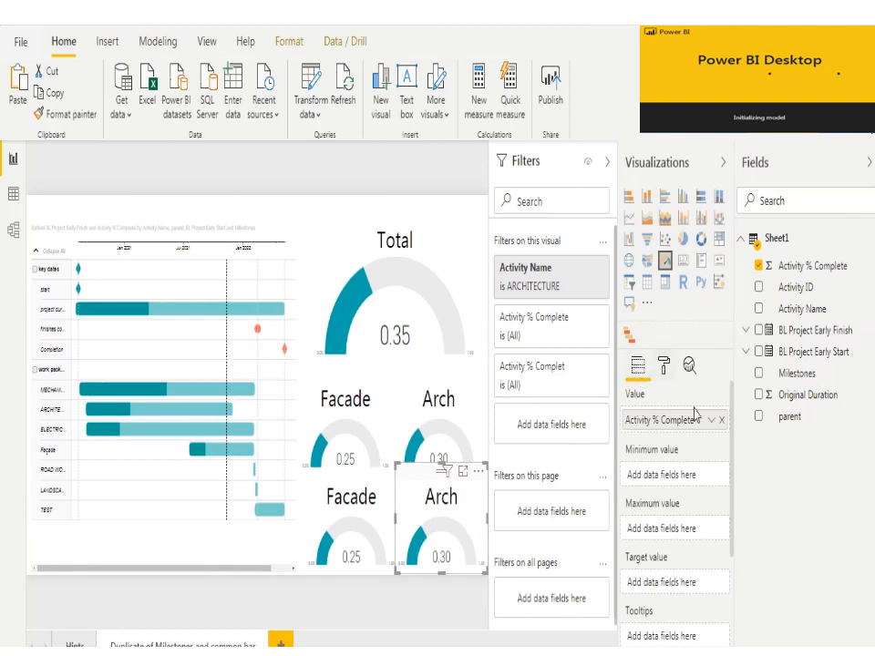
left_click(564, 276)
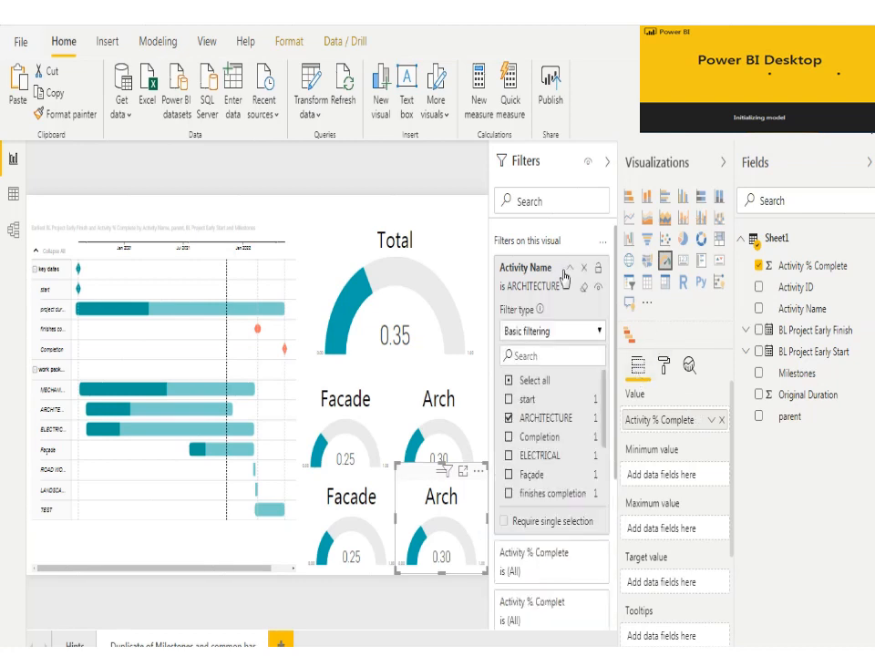
left_click(535, 418)
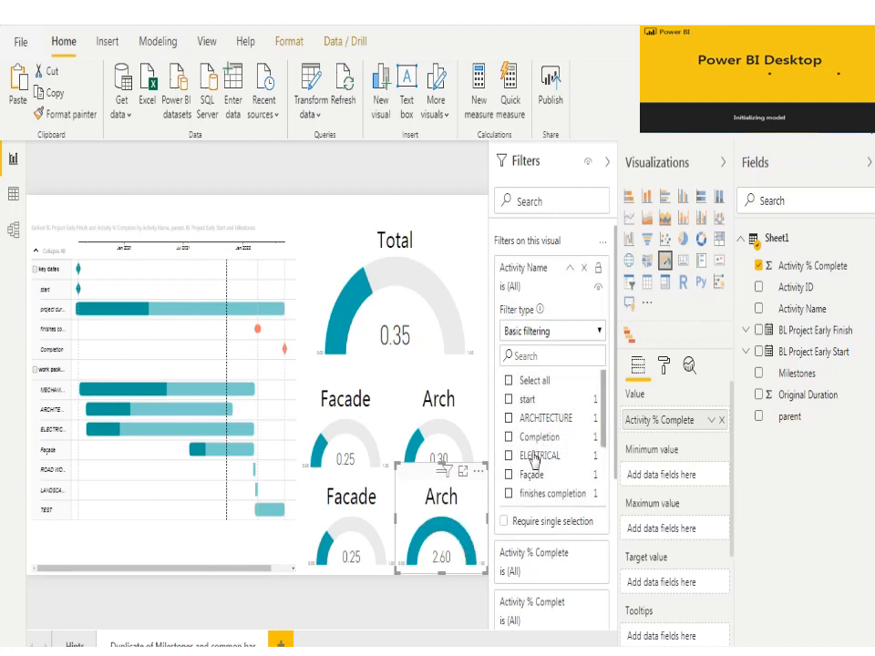
left_click(538, 456)
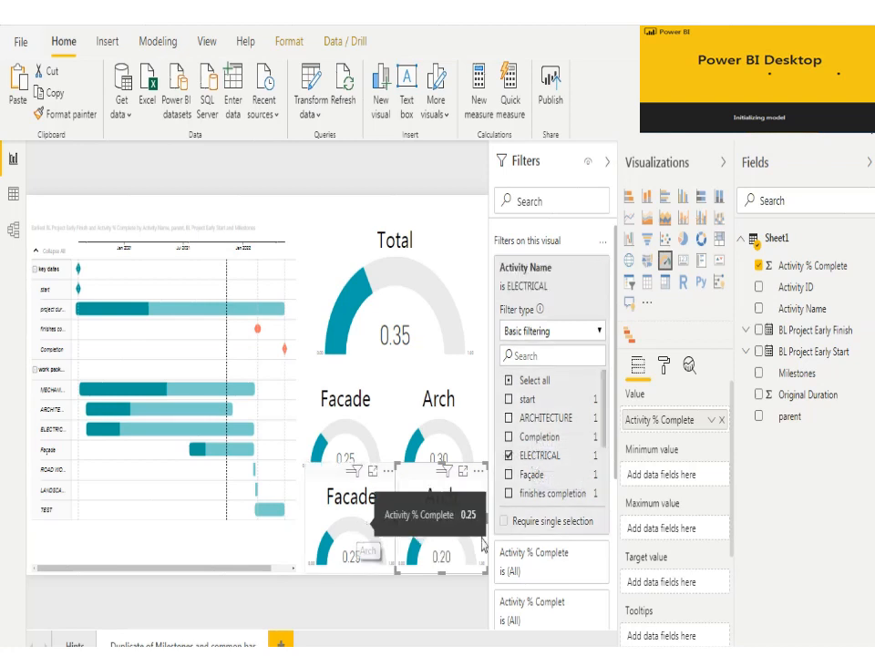
left_click(664, 368)
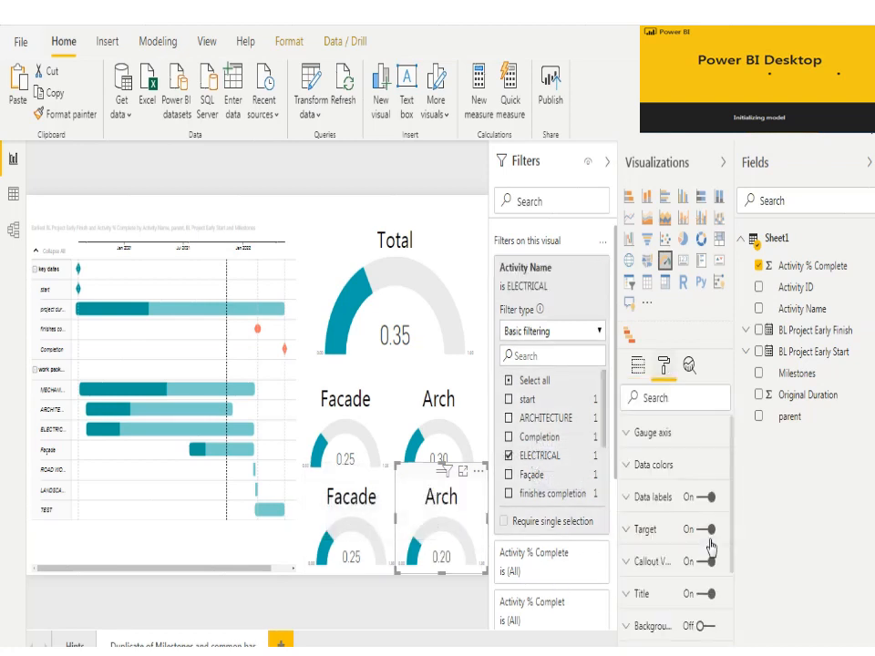
left_click(656, 598)
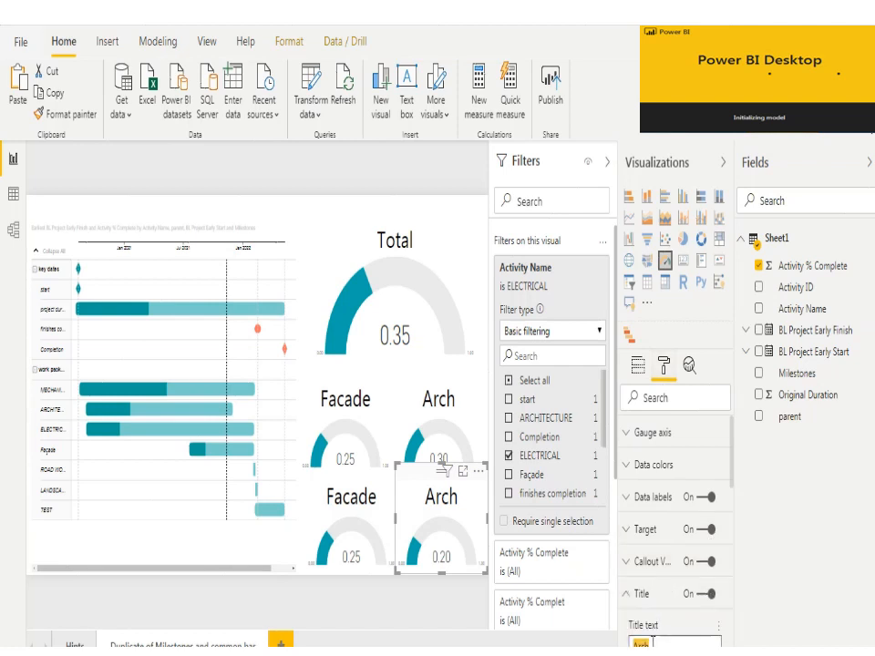
type("Elect")
Filter the lower Facade gauge's Activity Name to MECHANICAL only and retitle it Mech.
left_click(361, 547)
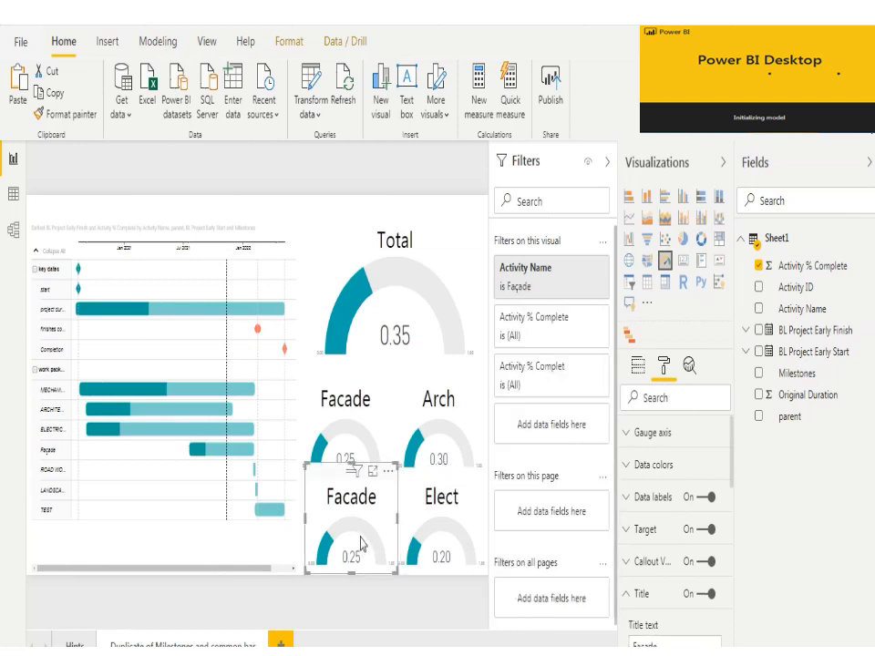
left_click(569, 268)
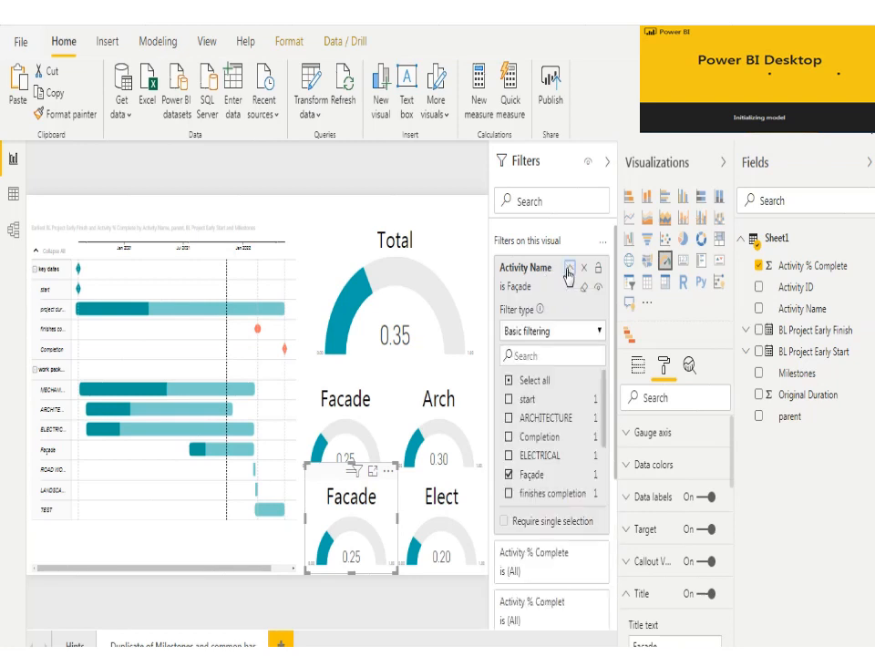
left_click(532, 473)
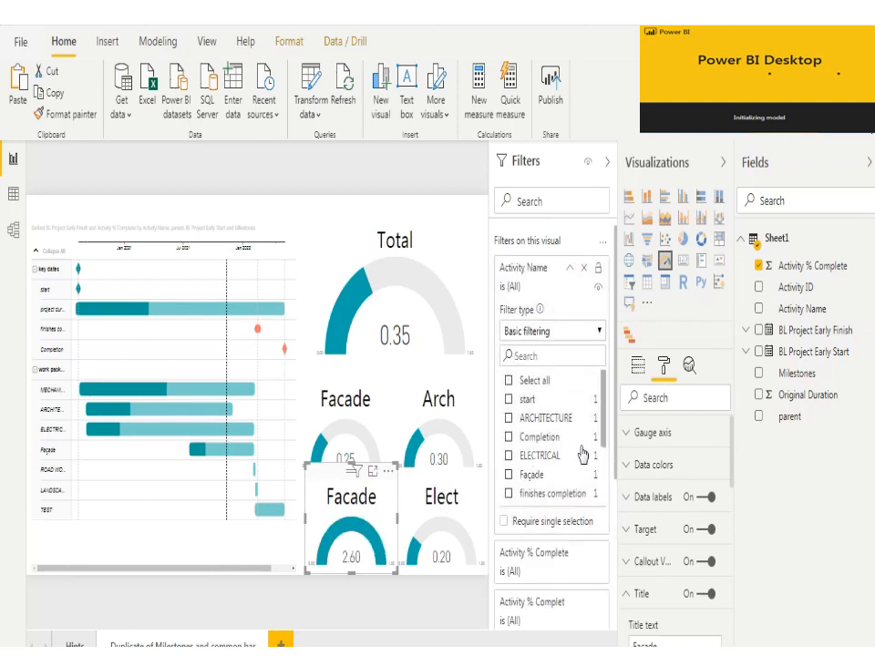
scroll(603, 432, "down", 3)
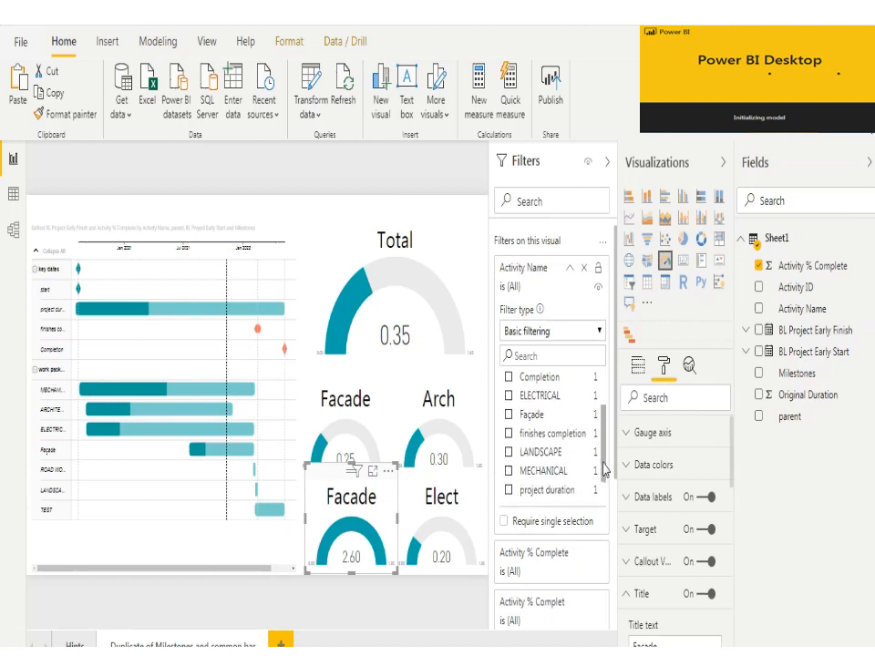
left_click(563, 469)
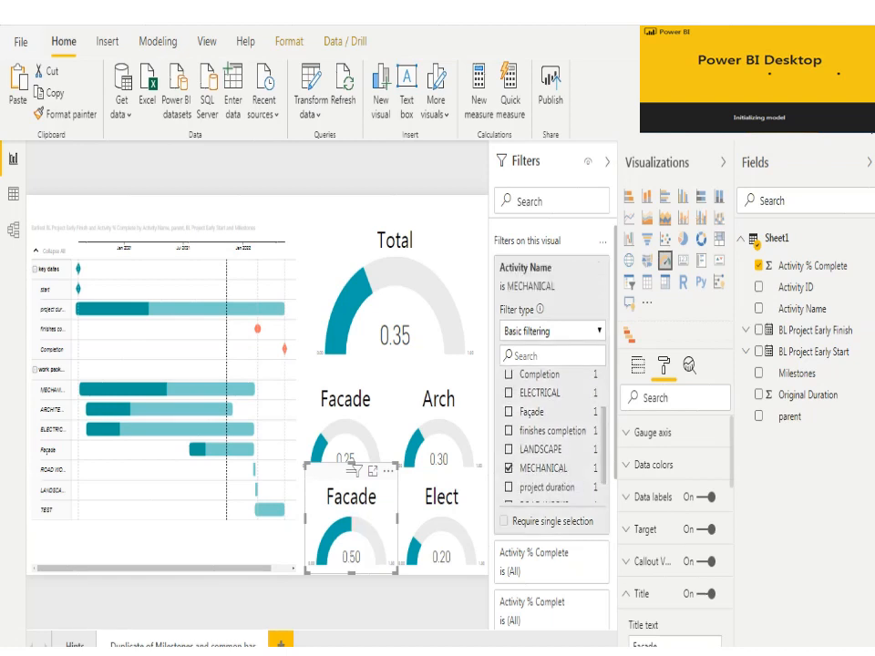
left_click(665, 645)
type("Mech")
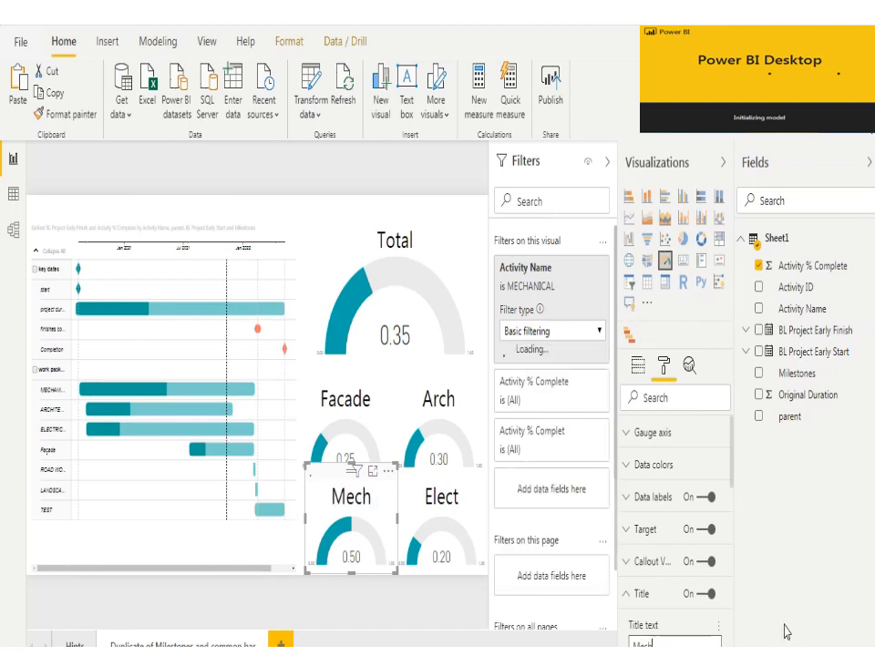
Collapse the Visualizations, Filters and Fields panes and clear the selection to show the whole dashboard.
left_click(308, 252)
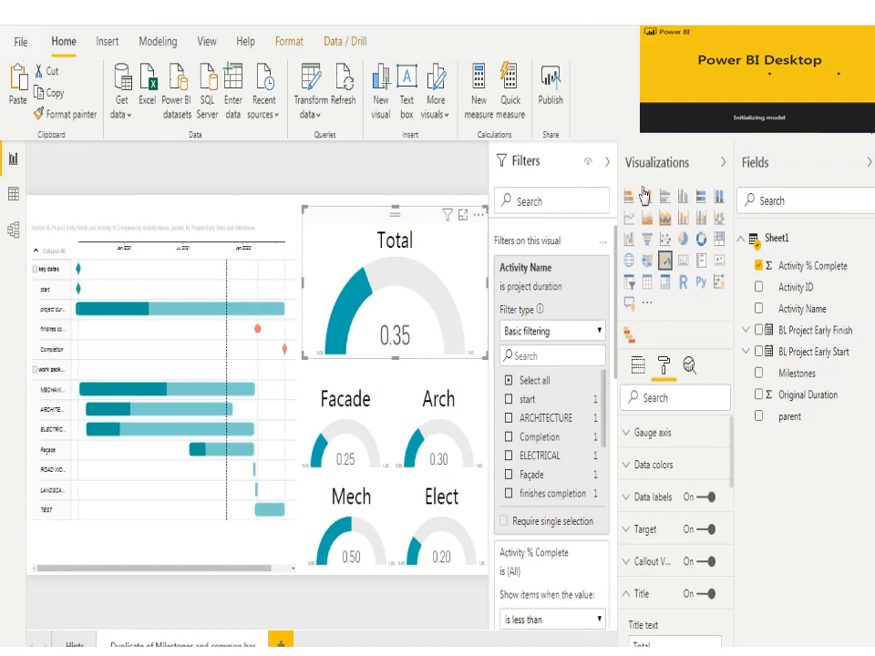
left_click(723, 164)
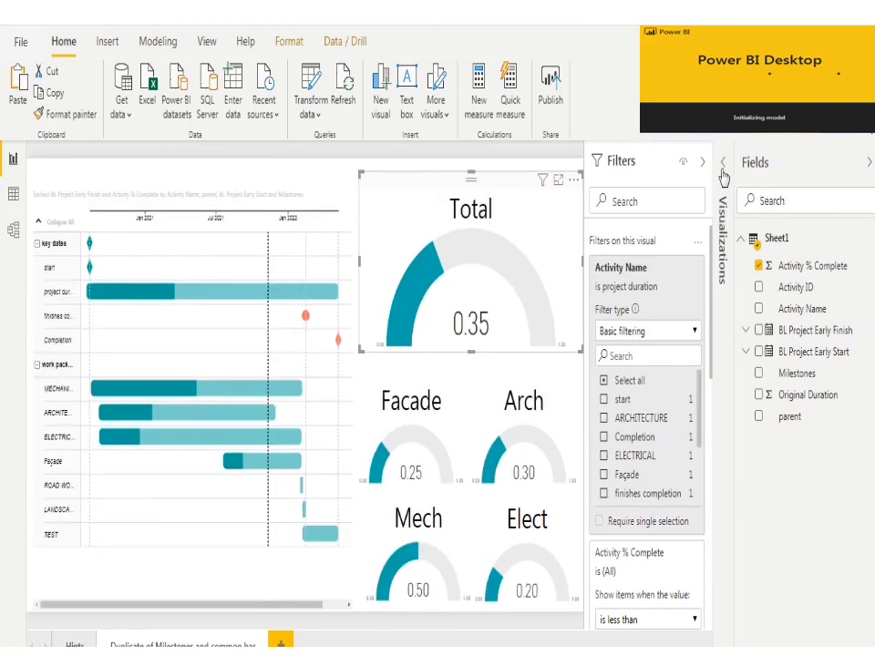
left_click(704, 162)
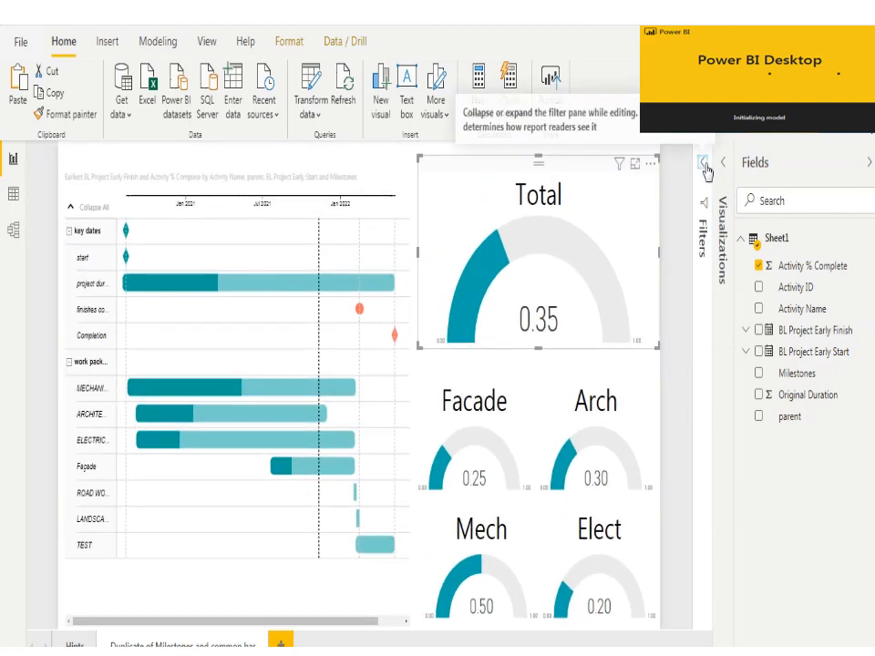
left_click(704, 163)
left_click(704, 163)
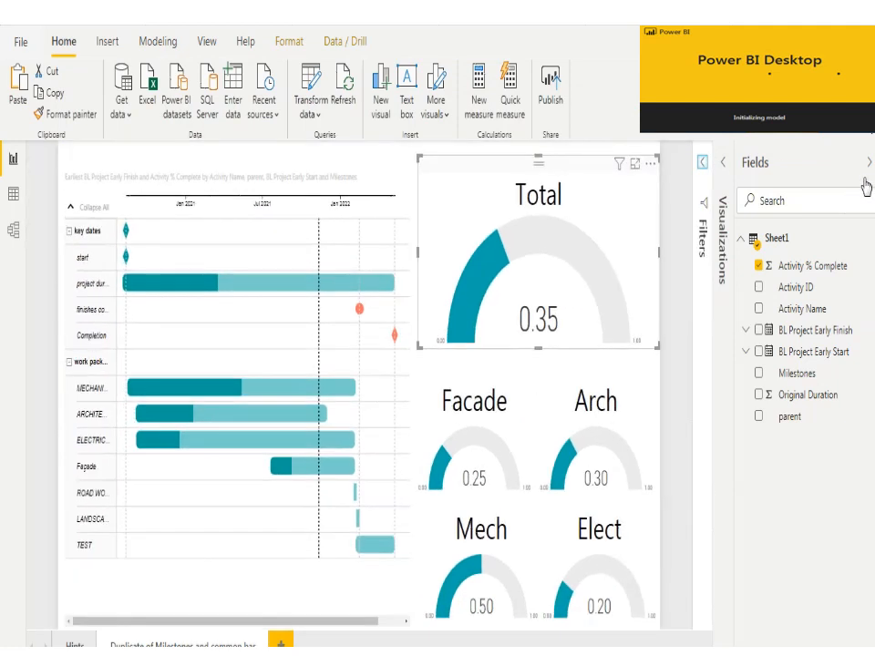
left_click(868, 164)
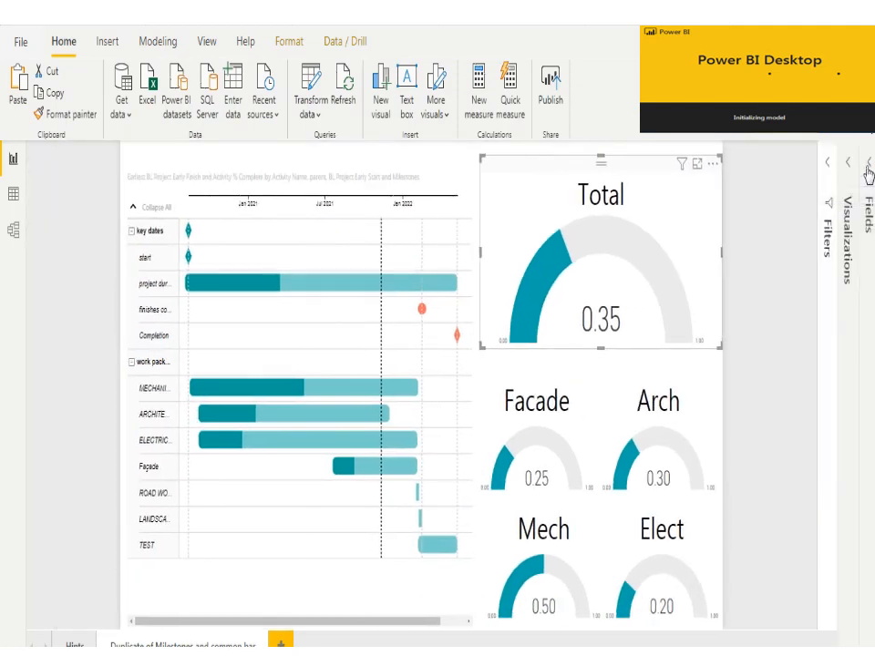
left_click(776, 346)
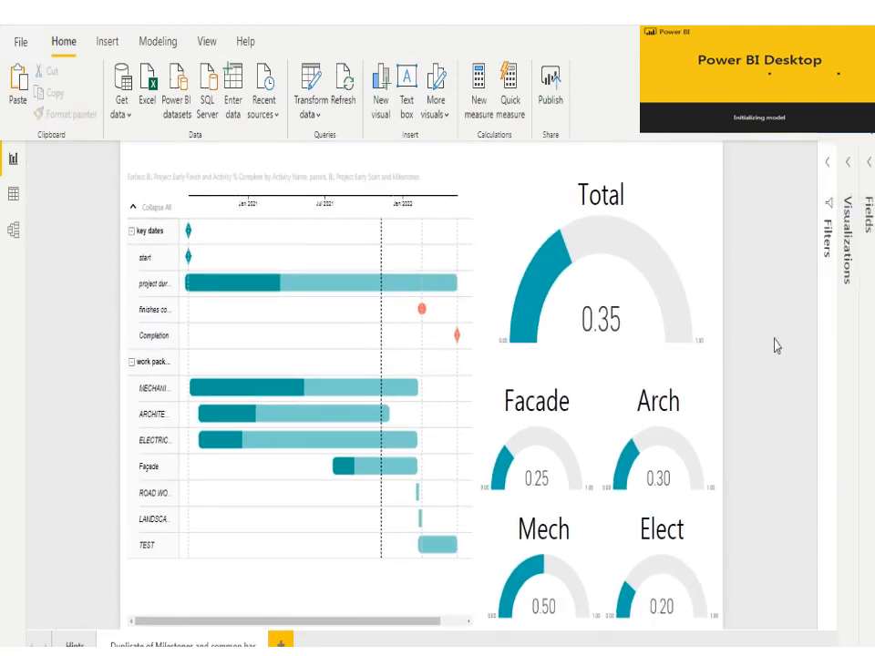